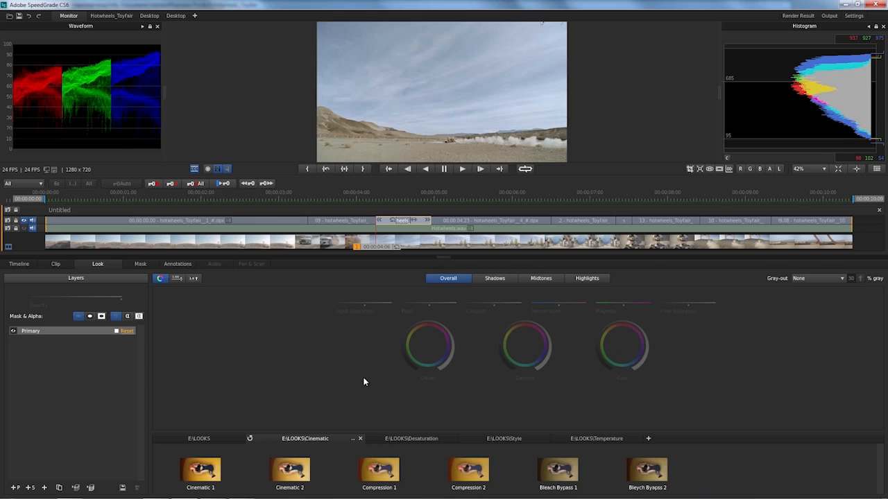
Preview the looks in the Cinematic folder through Bleach Bypass 1 on the current clip, and apply Cinematic 1
{"action": "mouse_move", "coordinate": [213, 455]}
{"action": "left_click", "coordinate": [202, 470]}
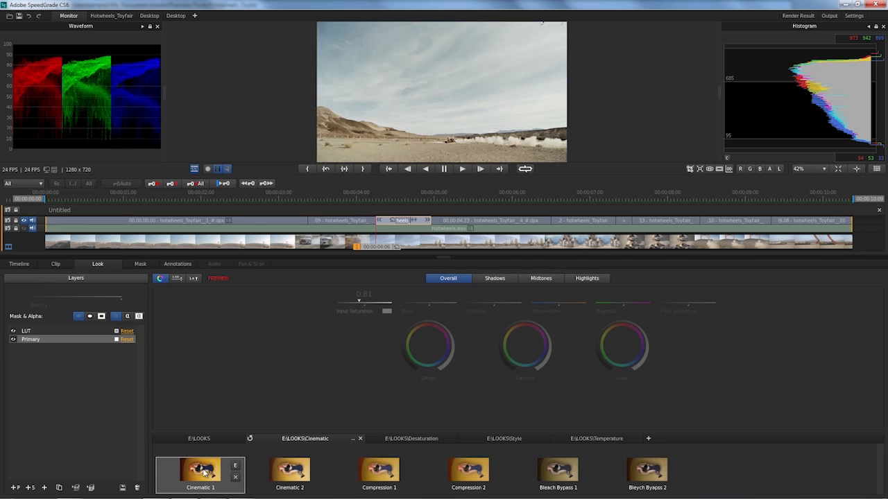
{"action": "key", "text": "Right"}
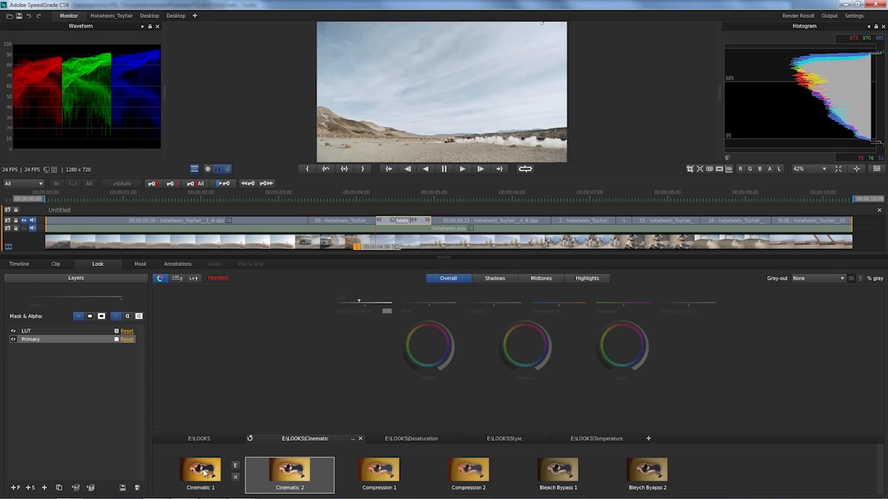
{"action": "key", "text": "Right"}
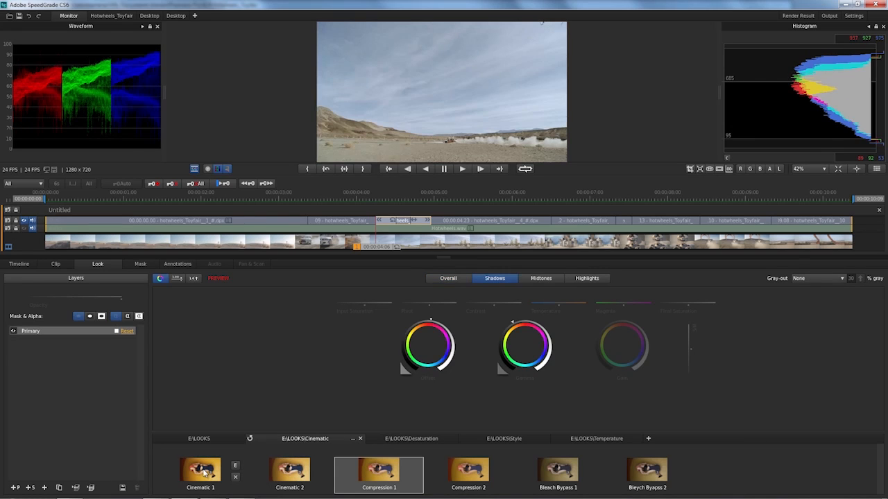
{"action": "key", "text": "Right"}
{"action": "key", "text": "Right"}
{"action": "key", "text": "Right"}
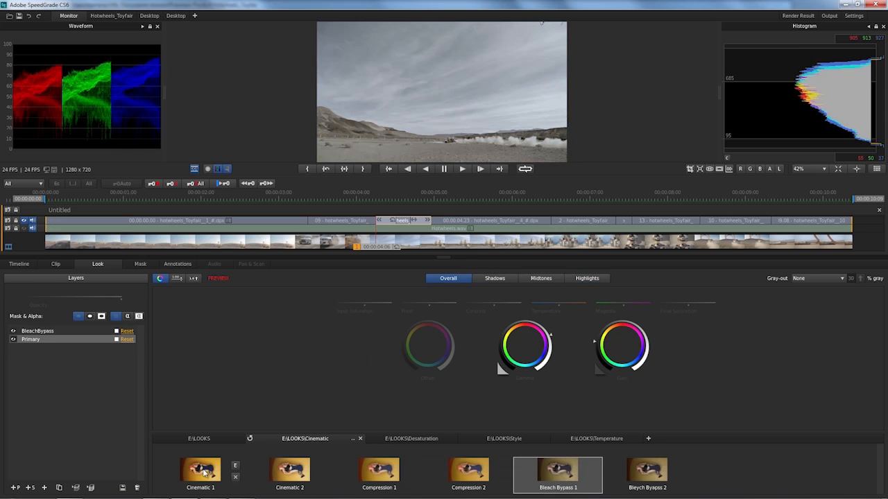
{"action": "key", "text": "Left"}
{"action": "key", "text": "Left"}
{"action": "key", "text": "Left"}
{"action": "key", "text": "Left"}
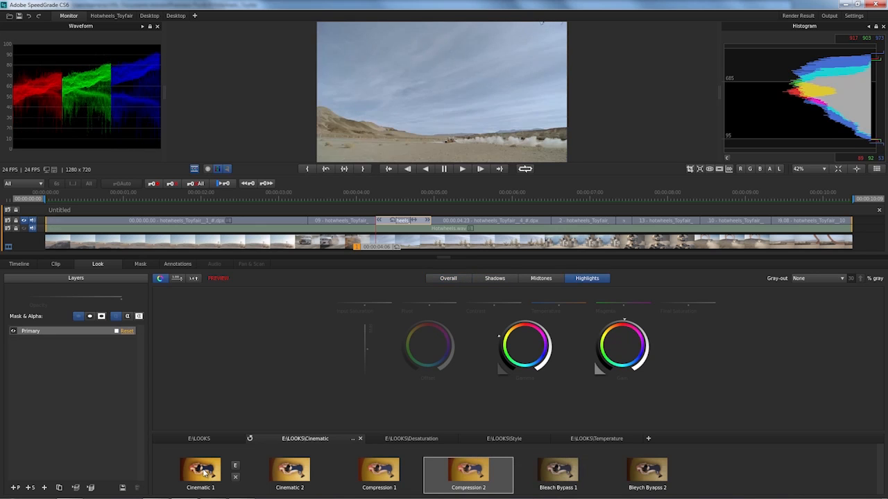
{"action": "key", "text": "Left"}
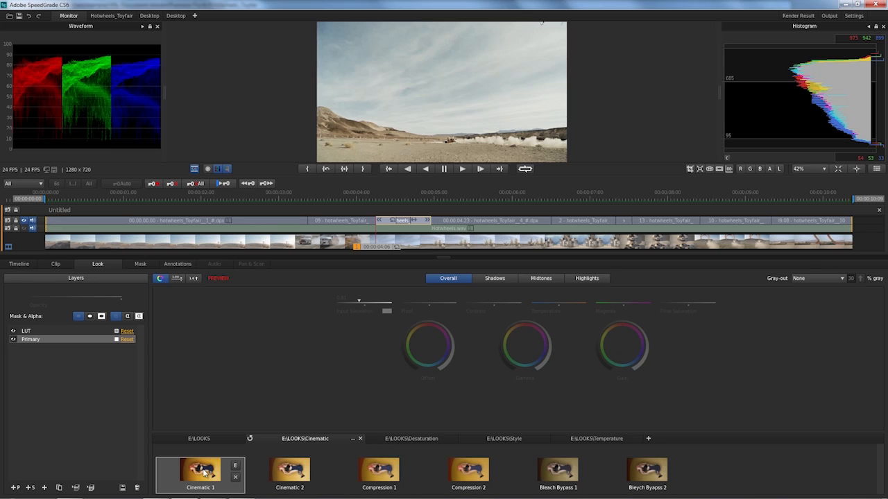
{"action": "left_click", "coordinate": [204, 473]}
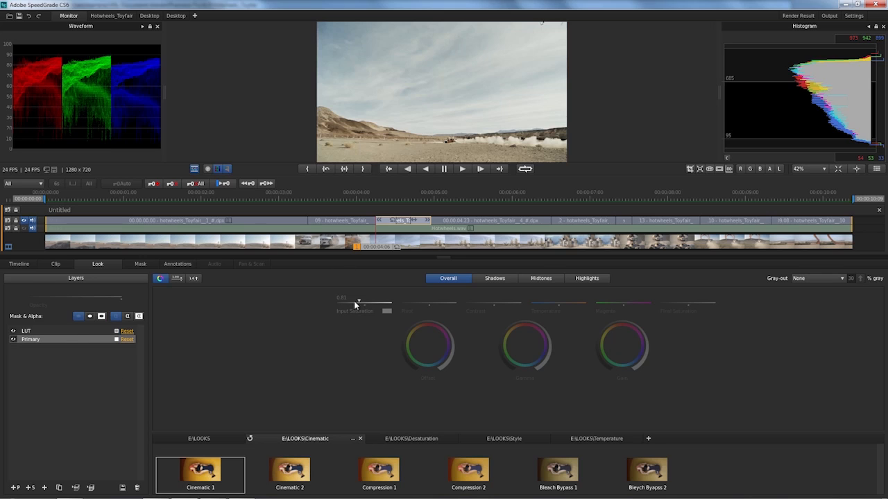
Raise the LUT layer's opacity slightly and save the grade as a new look in the Cinematic folder
{"action": "left_click", "coordinate": [68, 332]}
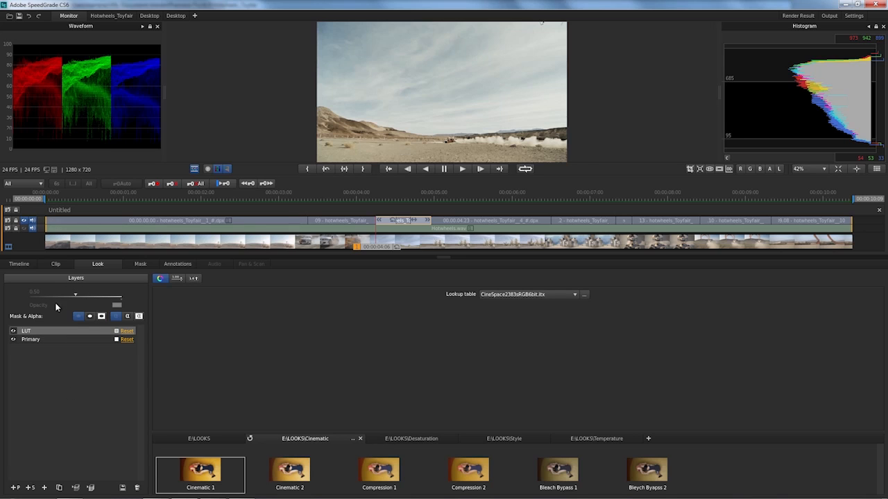
{"action": "mouse_move", "coordinate": [76, 297]}
{"action": "left_mouse_down"}
{"action": "mouse_move", "coordinate": [122, 297]}
{"action": "mouse_move", "coordinate": [100, 296]}
{"action": "left_mouse_up"}
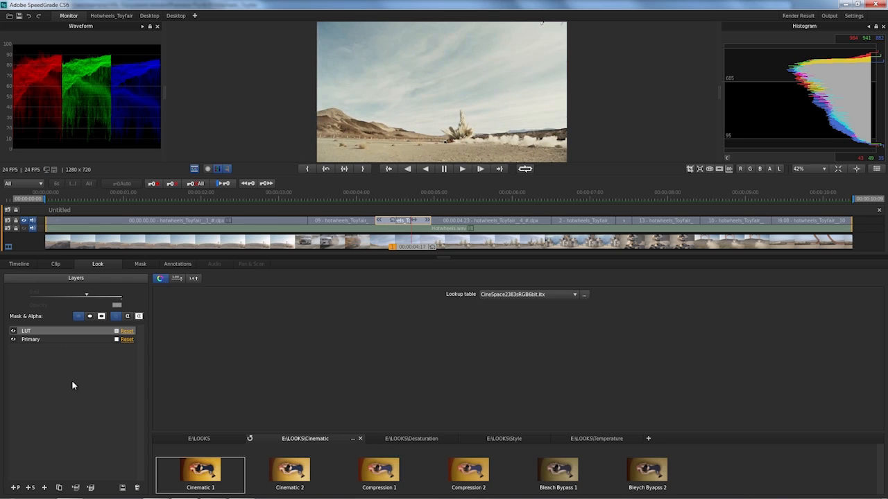
{"action": "key", "text": "s"}
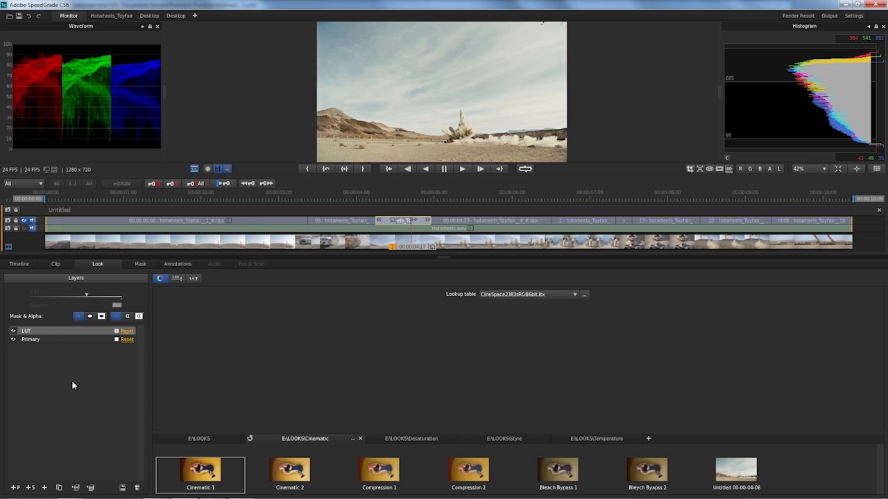
Add an fxTechnicolor(3strip) layer above the LUT layer and lower its opacity to a little under half
{"action": "left_click", "coordinate": [44, 487]}
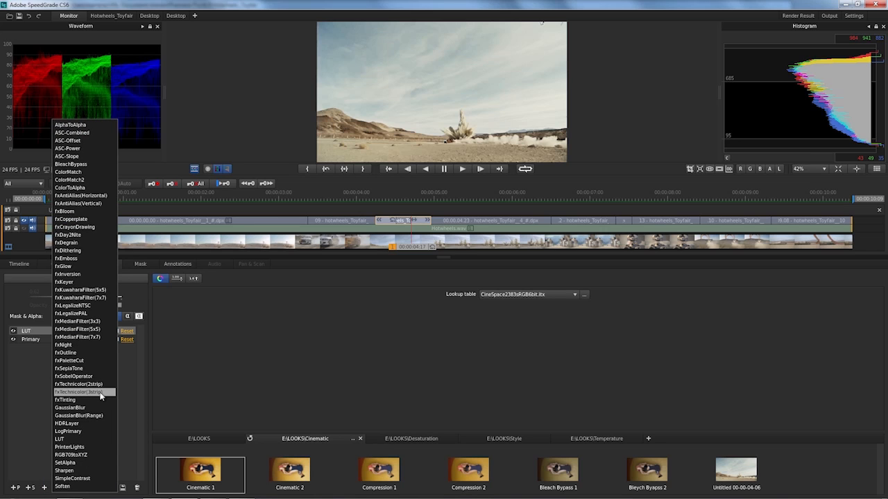
{"action": "left_click", "coordinate": [79, 392]}
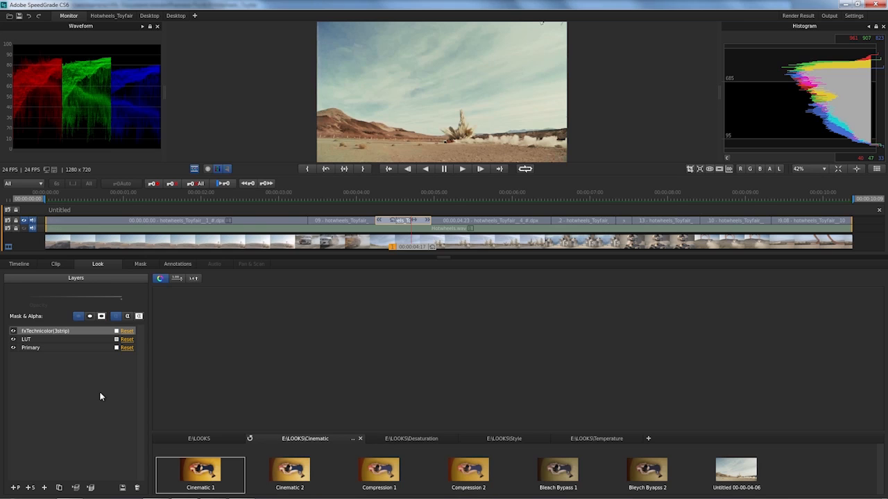
{"action": "left_click_drag", "start_coordinate": [121, 296], "coordinate": [72, 296]}
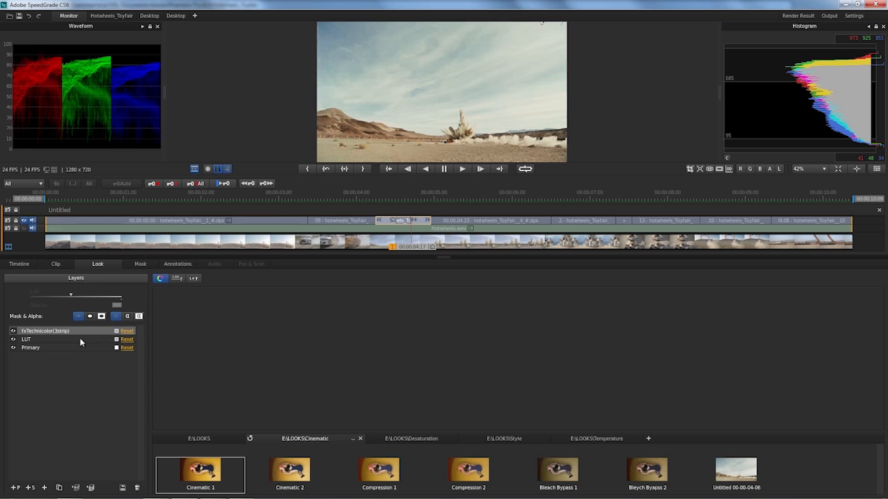
Move the LUT layer above the fxTechnicolor(3strip) layer and save the grade as a second custom look
{"action": "left_click", "coordinate": [79, 338]}
{"action": "left_click_drag", "start_coordinate": [79, 337], "coordinate": [79, 331]}
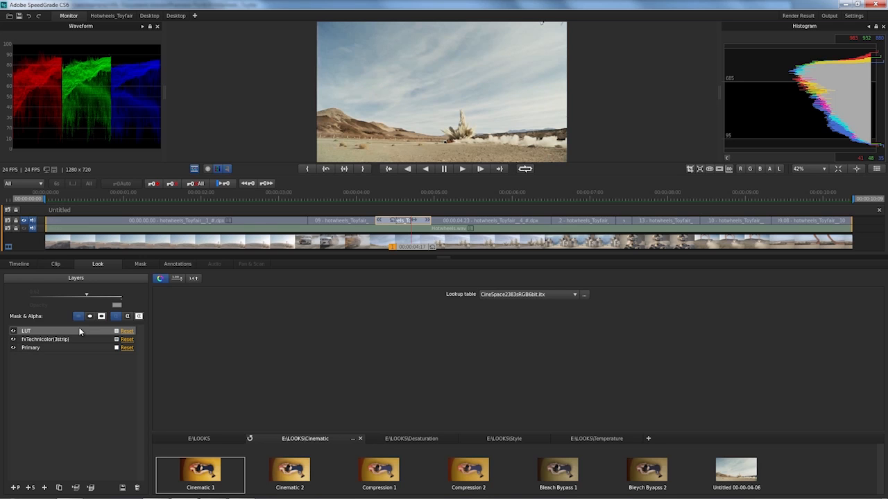
{"action": "key", "text": "s"}
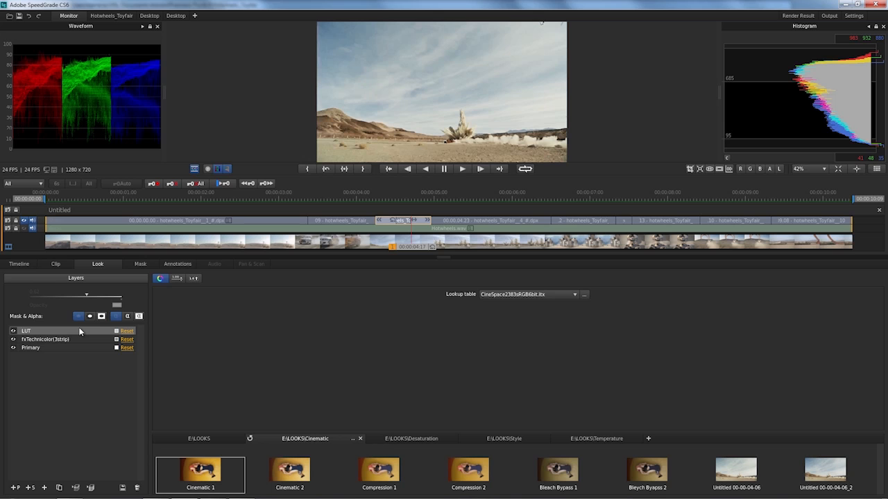
Compare the two saved custom looks on the clip and apply Untitled 00-00-04-06_2
{"action": "double_click", "coordinate": [743, 474]}
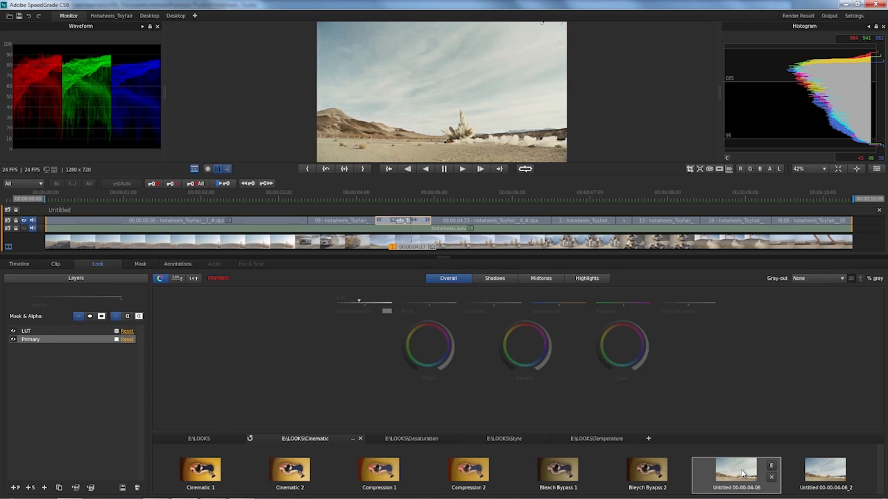
{"action": "key", "text": "Right"}
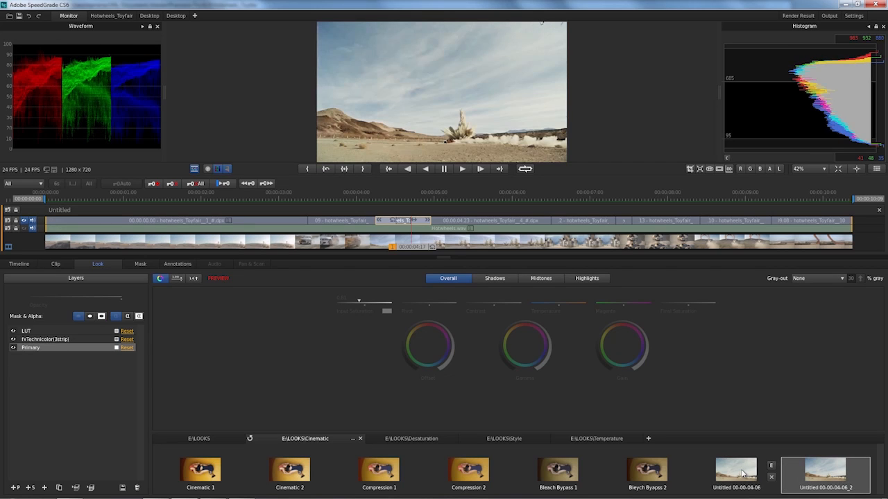
{"action": "key", "text": "Return"}
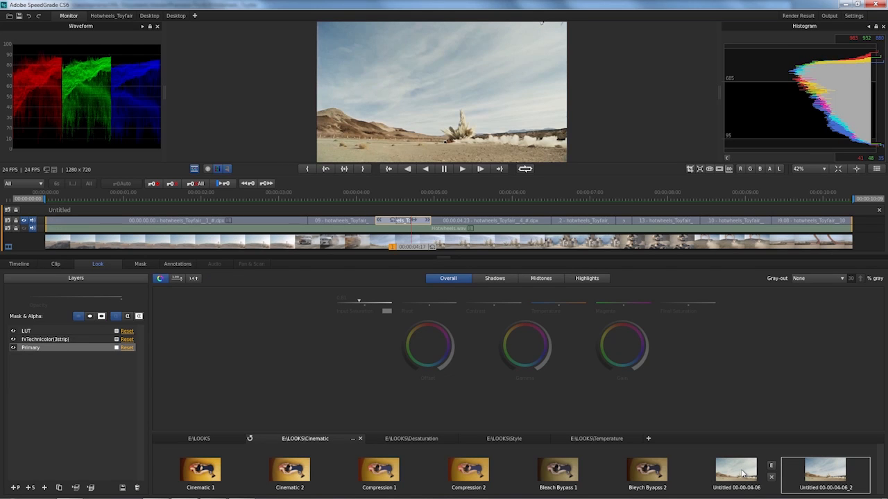
Apply the Untitled 00-00-04-06_2 look to each following clip, from 00:00:04:23 through the one at 00:00:08:10
{"action": "key", "text": "Down"}
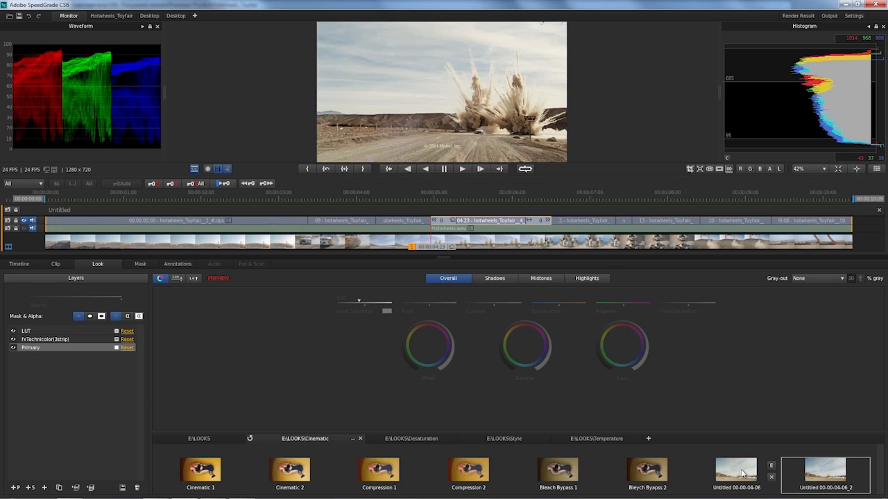
{"action": "key", "text": "Down"}
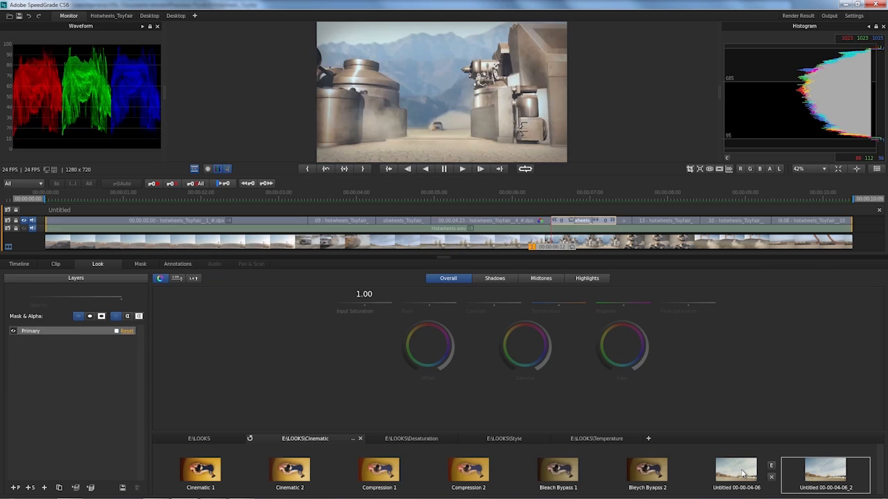
{"action": "key", "text": "Down"}
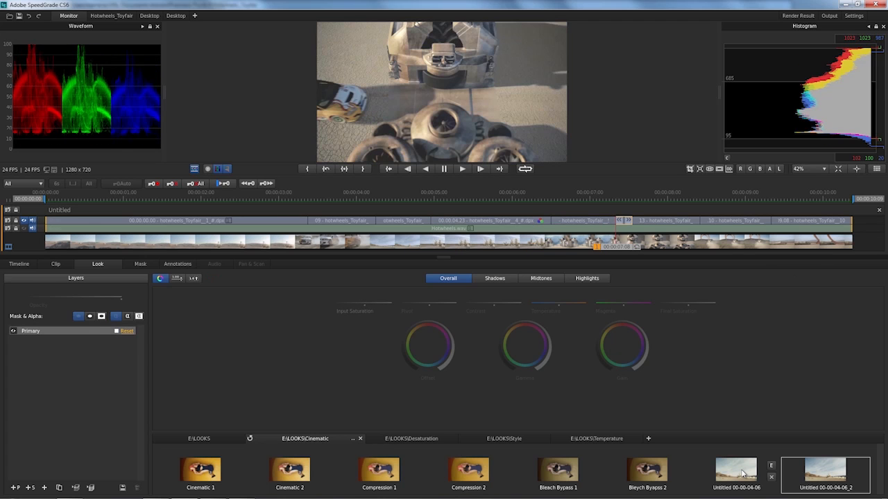
{"action": "key", "text": "Down"}
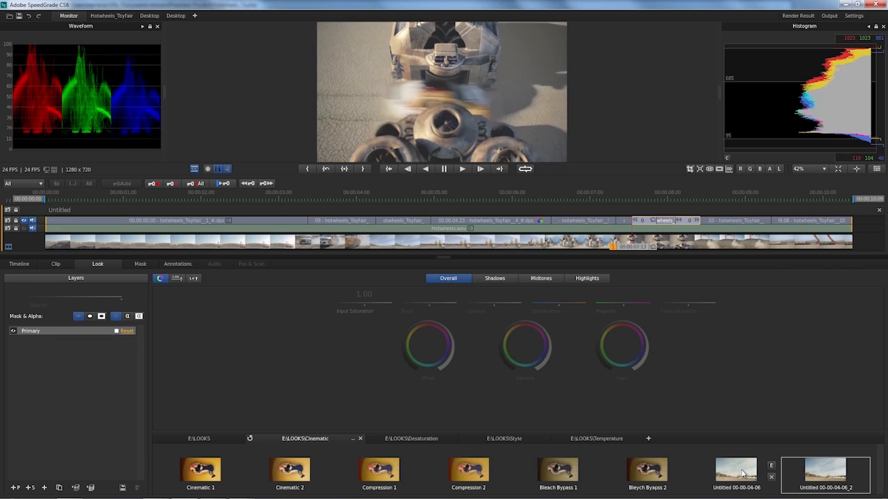
{"action": "key", "text": "Down"}
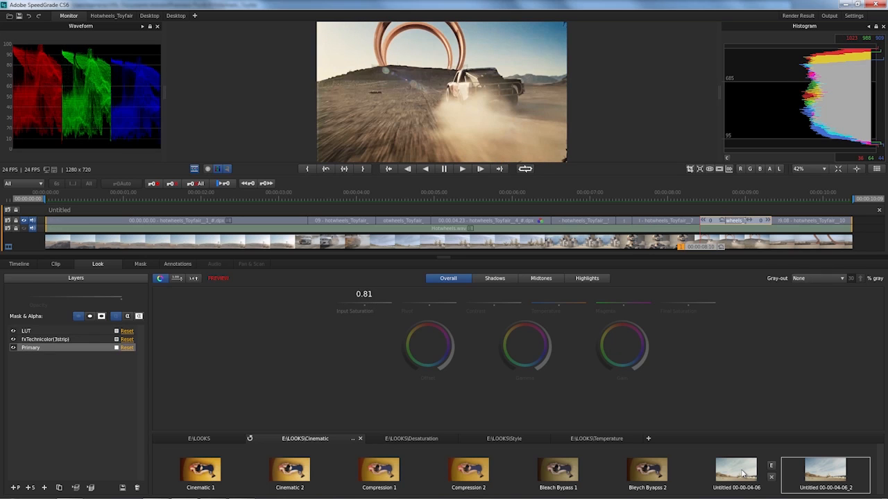
Step back and forth through the graded clips between 00:00:04:06 and 00:00:07:08 to compare how the look matches
{"action": "key", "text": "Up"}
{"action": "key", "text": "Up"}
{"action": "key", "text": "Up"}
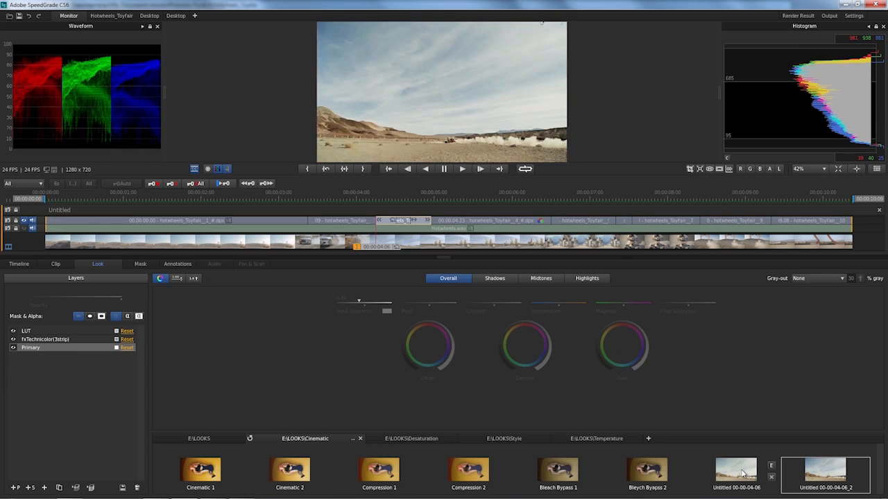
{"action": "key", "text": "Down"}
{"action": "key", "text": "Down"}
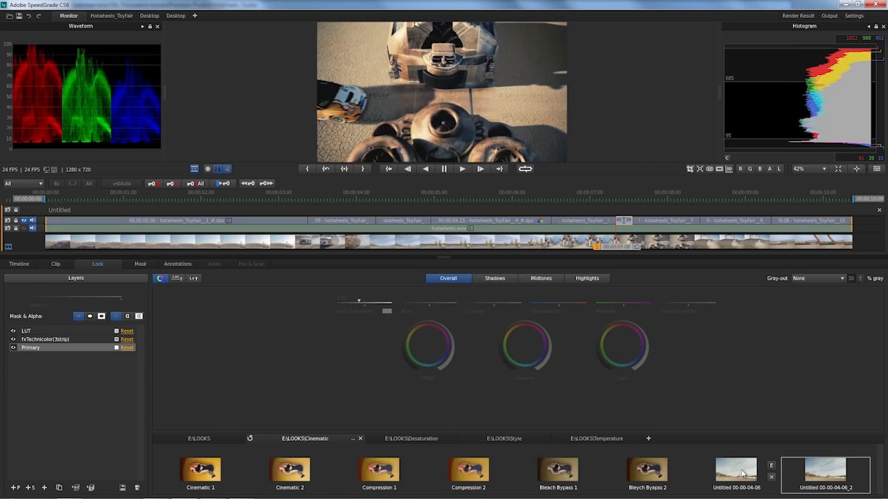
On the machinery clip at 00:00:06:12, show the Primary layer's midtones controls and set the gray-out to Color/Gray
{"action": "key", "text": "Up"}
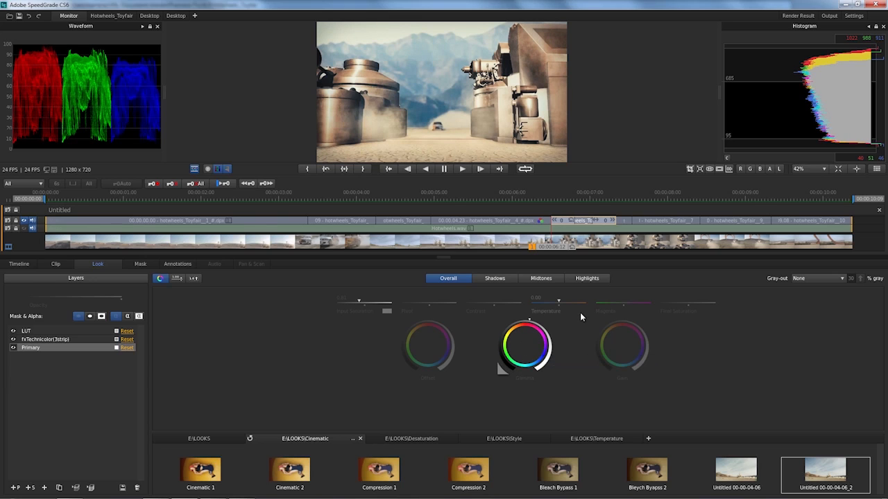
{"action": "left_click", "coordinate": [540, 279]}
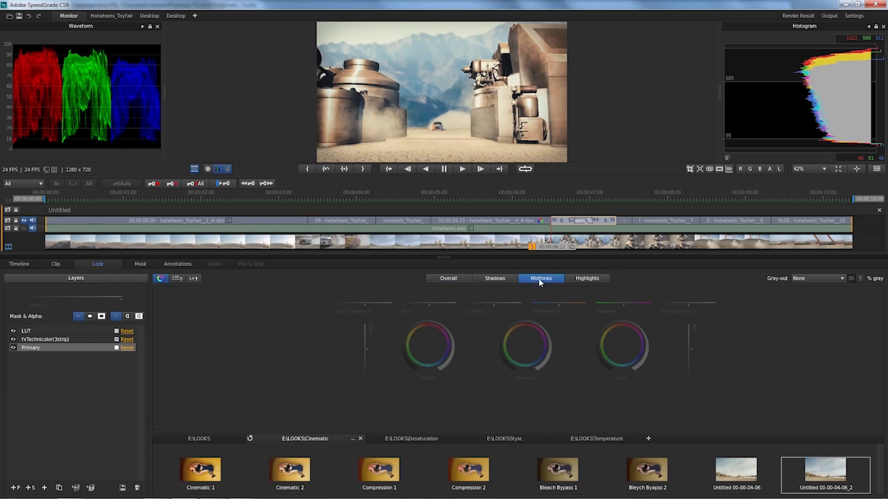
{"action": "left_click", "coordinate": [822, 278]}
{"action": "left_click", "coordinate": [813, 294]}
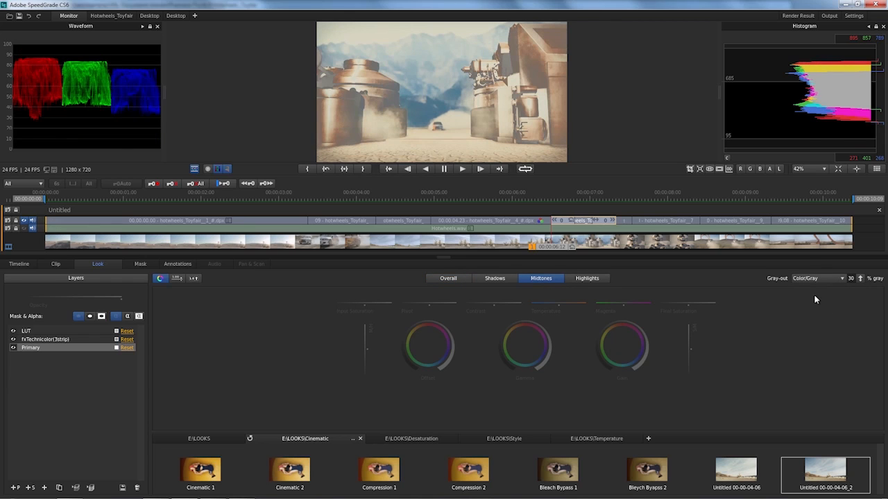
Lower the midtones/highlights boundary, fine-tune the shadows/midtones boundary, and set the gray-out back to None
{"action": "left_click_drag", "start_coordinate": [364, 349], "coordinate": [364, 365]}
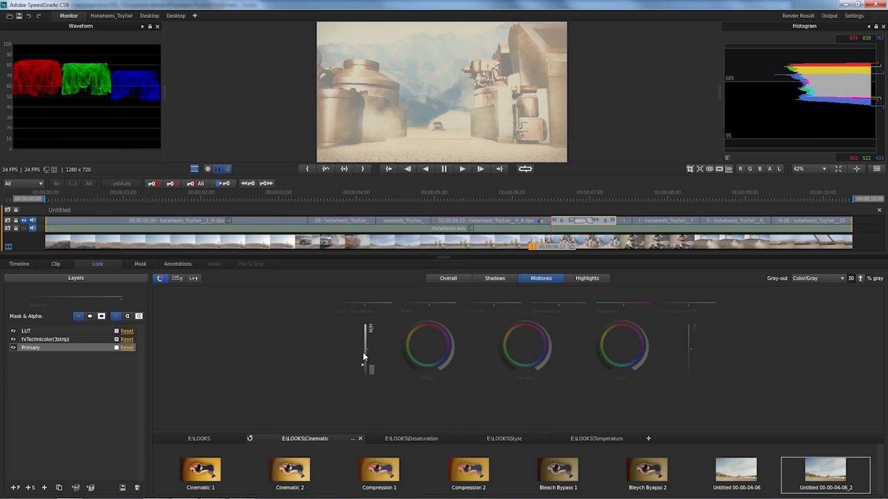
{"action": "left_click_drag", "start_coordinate": [687, 355], "coordinate": [687, 349]}
{"action": "left_click", "coordinate": [821, 278]}
{"action": "left_click", "coordinate": [818, 285]}
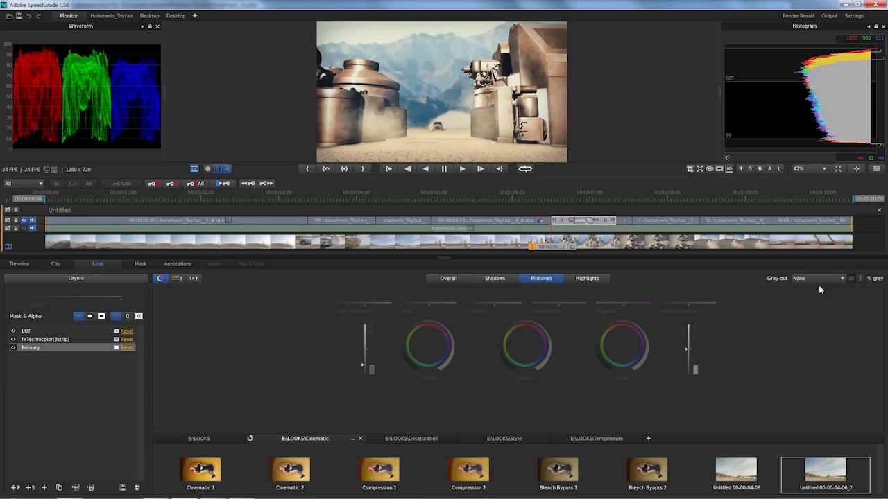
Warm the midtones with a slightly higher temperature and a gamma shift toward red, and compare with the previous clip
{"action": "left_click_drag", "start_coordinate": [558, 303], "coordinate": [564, 303]}
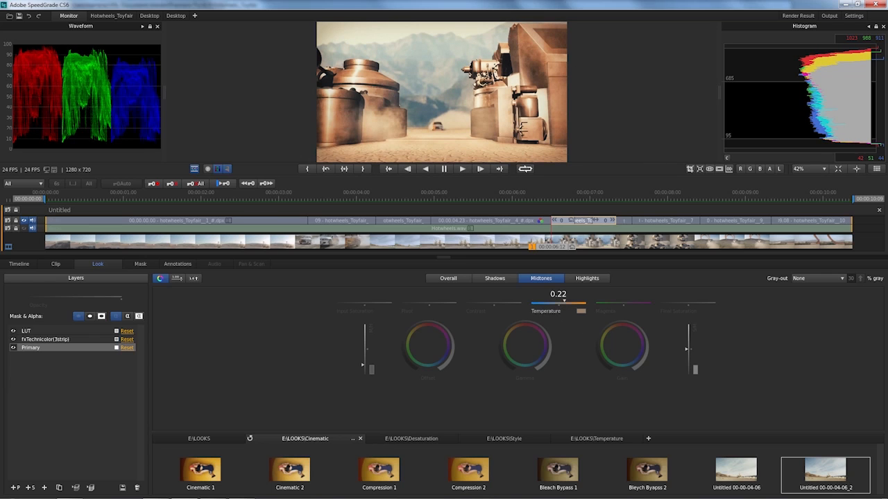
{"action": "left_click_drag", "start_coordinate": [565, 304], "coordinate": [560, 304]}
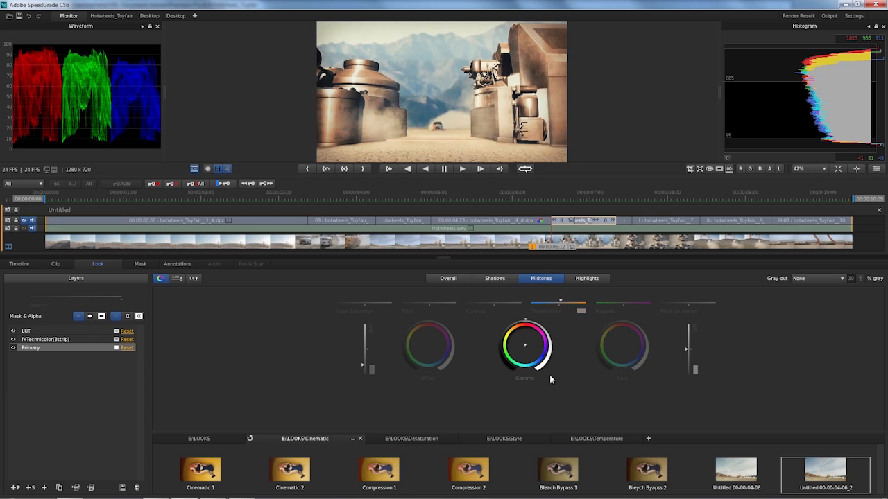
{"action": "left_click_drag", "start_coordinate": [525, 350], "coordinate": [526, 346]}
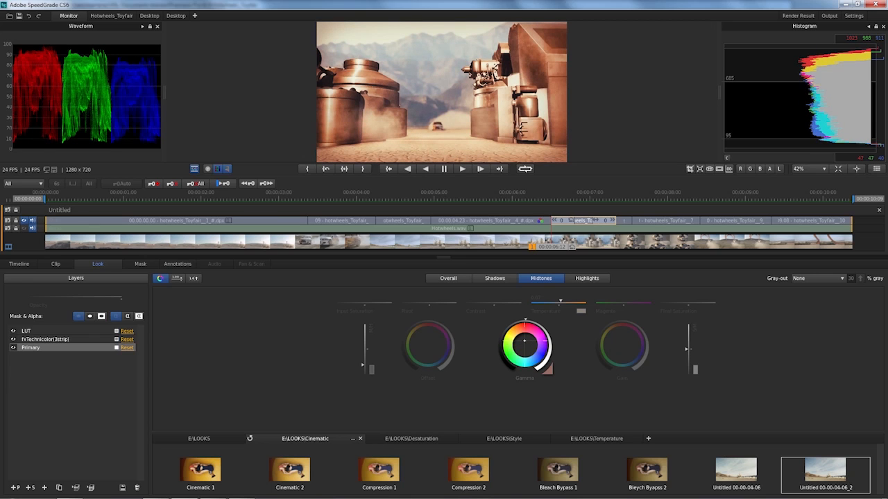
{"action": "left_click_drag", "start_coordinate": [525, 347], "coordinate": [524, 351]}
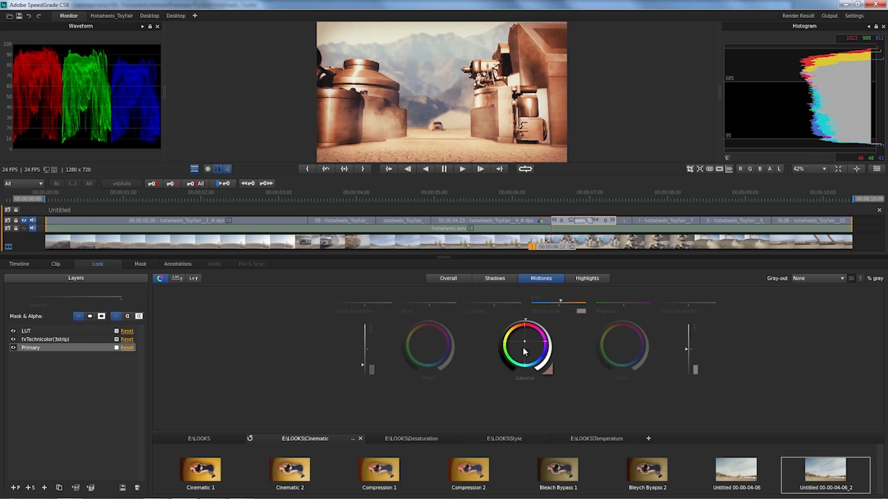
{"action": "key", "text": "Up"}
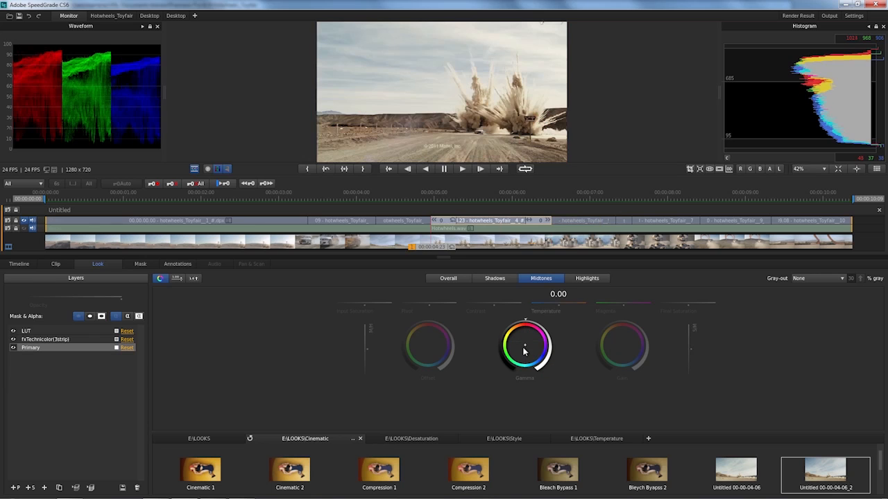
Preview the saved look Untitled 00-00-06-12 from the Cinematic looks and compare the explosion clip with the machinery clip
{"action": "left_click", "coordinate": [772, 468]}
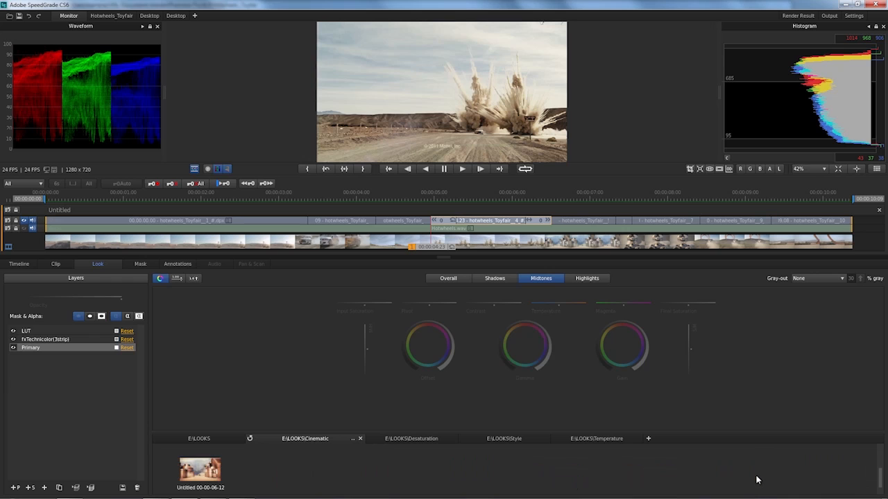
{"action": "mouse_move", "coordinate": [208, 474]}
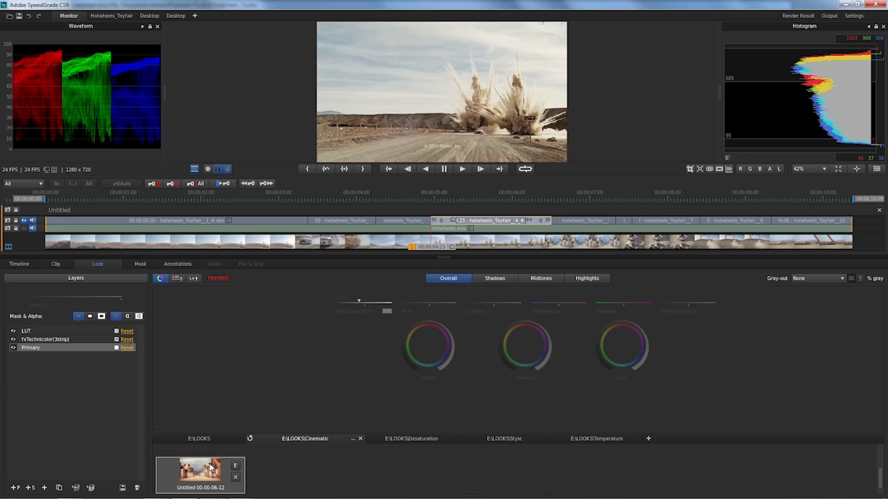
{"action": "key", "text": "Down"}
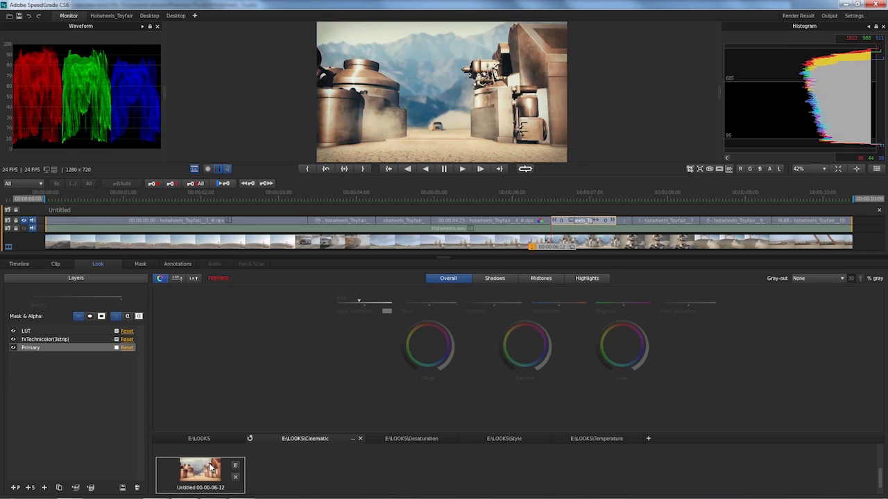
{"action": "key", "text": "Up"}
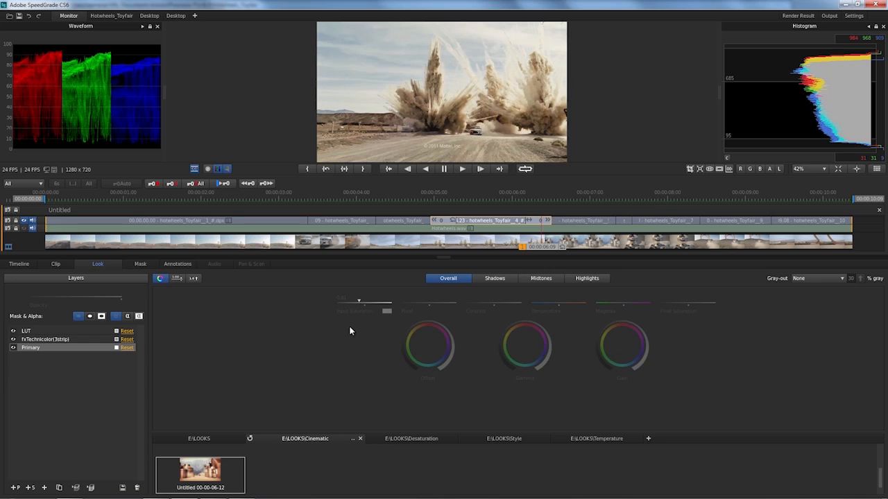
Add a double-contour elliptical vignette mask to the explosion clip, then enlarge and reposition it around the car and dust plumes
{"action": "left_click", "coordinate": [141, 264]}
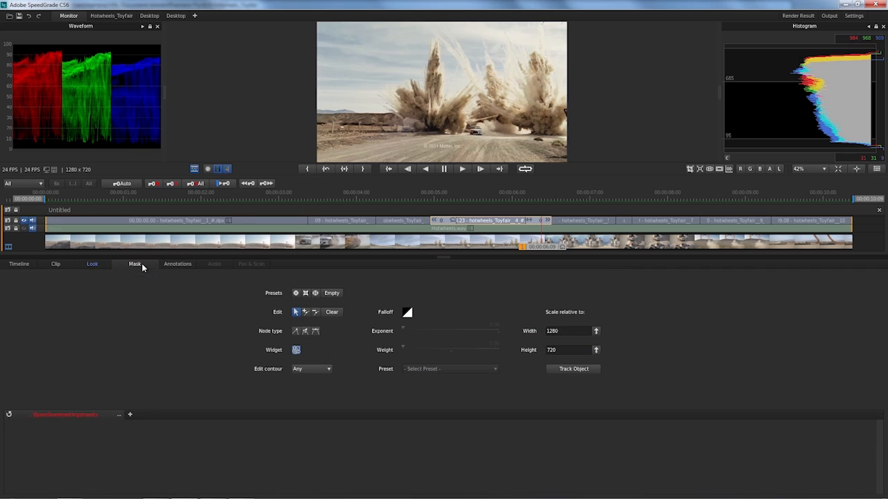
{"action": "left_click", "coordinate": [316, 293]}
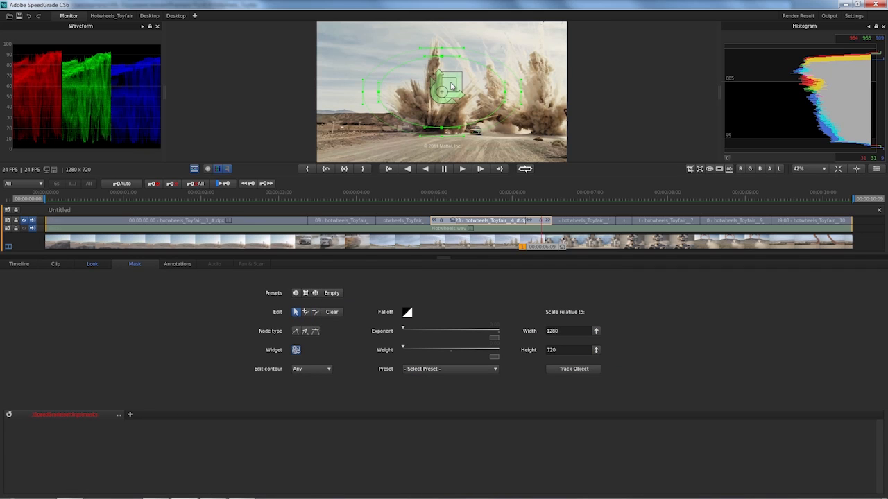
{"action": "left_click_drag", "start_coordinate": [452, 85], "coordinate": [884, 11]}
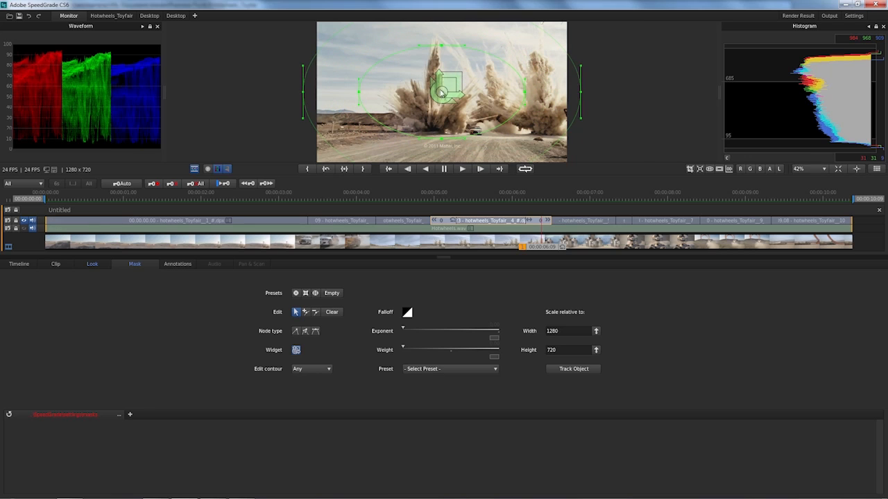
{"action": "left_click_drag", "start_coordinate": [456, 95], "coordinate": [456, 95]}
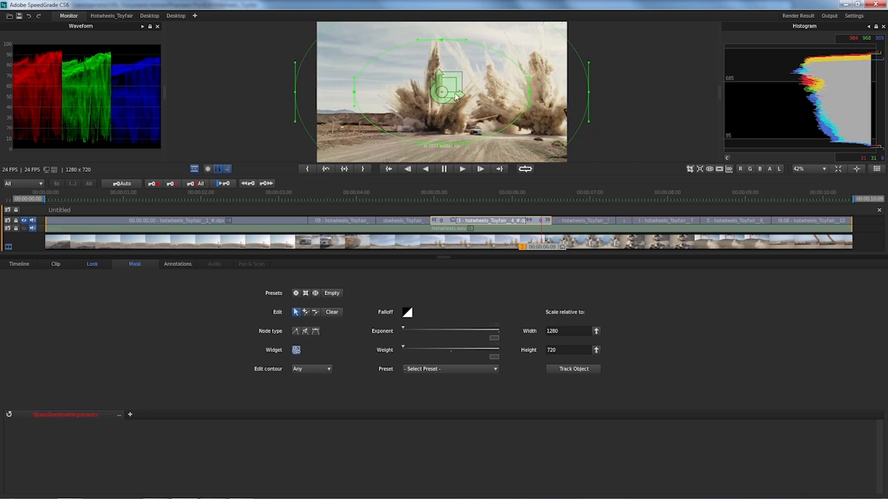
{"action": "left_click_drag", "start_coordinate": [450, 102], "coordinate": [615, 22]}
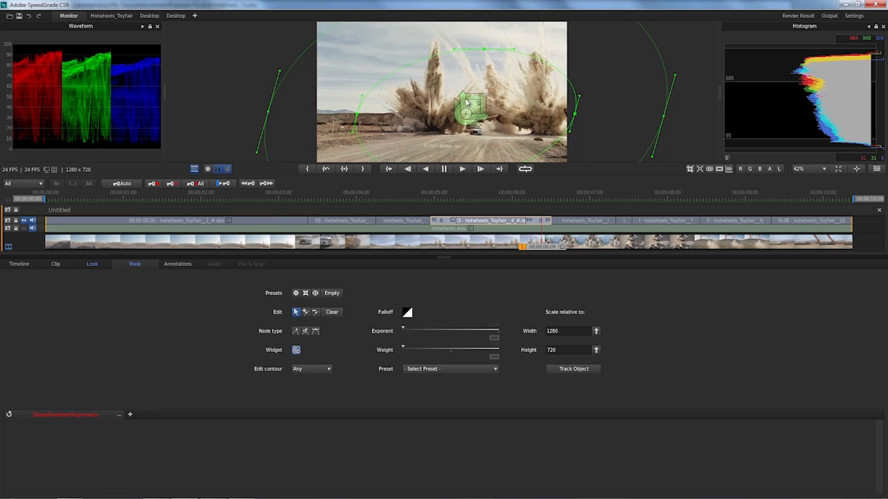
{"action": "left_click_drag", "start_coordinate": [461, 97], "coordinate": [462, 86]}
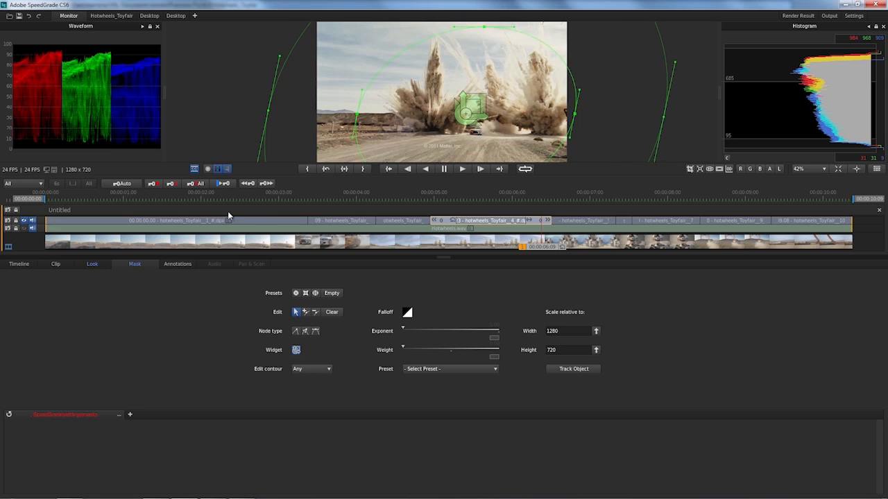
Add a new Primary layer, apply it to the outside of the mask, and lower its overall offset to darken the edges
{"action": "left_click", "coordinate": [93, 266]}
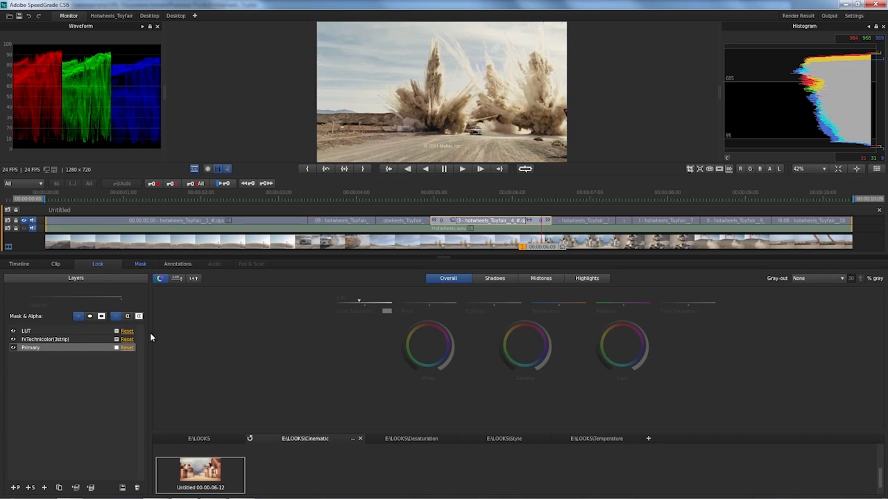
{"action": "left_click", "coordinate": [14, 488]}
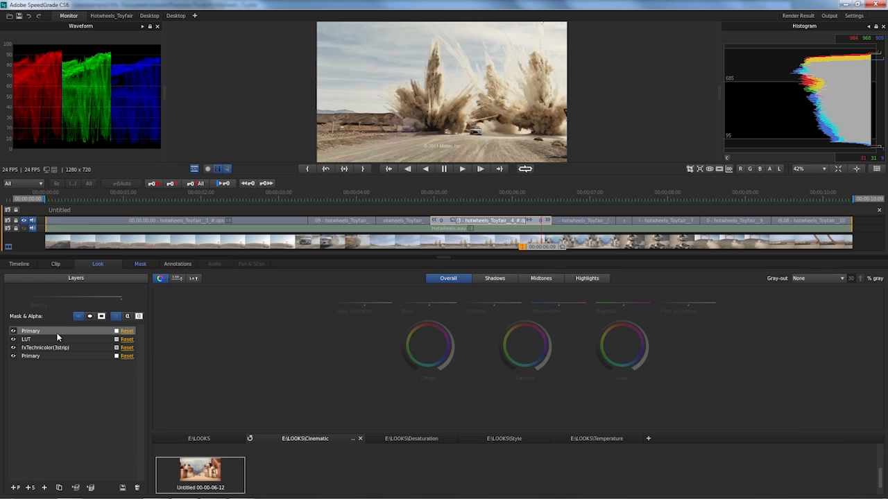
{"action": "left_click", "coordinate": [102, 317]}
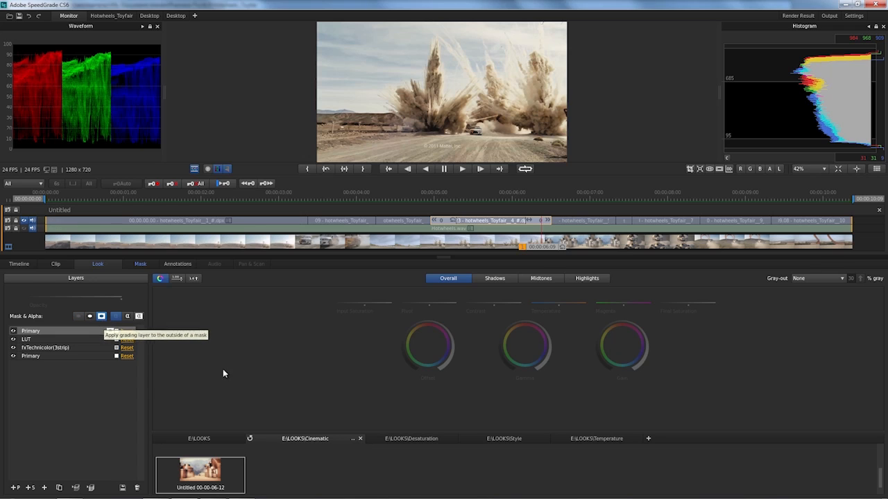
{"action": "mouse_move", "coordinate": [428, 319]}
{"action": "left_mouse_down"}
{"action": "mouse_move", "coordinate": [400, 342]}
{"action": "mouse_move", "coordinate": [403, 366]}
{"action": "mouse_move", "coordinate": [402, 335]}
{"action": "mouse_move", "coordinate": [400, 350]}
{"action": "left_mouse_up"}
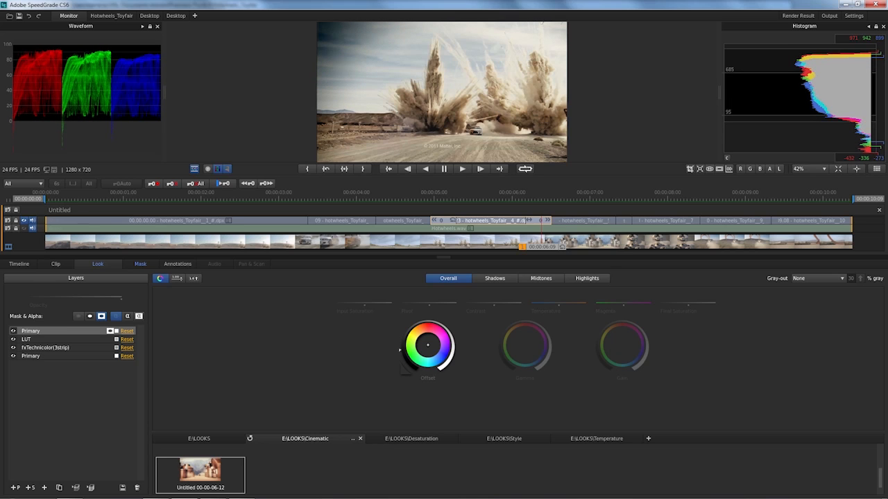
Tighten the vignette mask's inner contour, fine-tune its outer contour for a softer falloff, and reduce the new Primary layer's opacity
{"action": "left_click", "coordinate": [141, 265]}
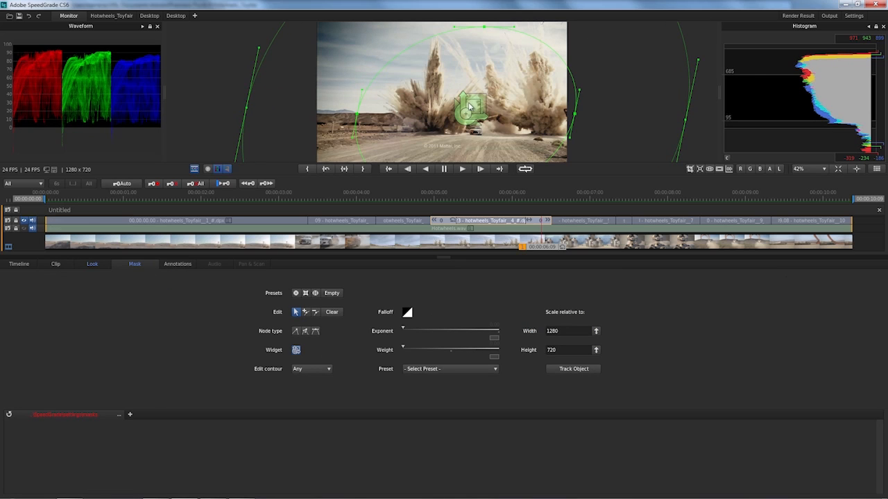
{"action": "left_click_drag", "start_coordinate": [473, 105], "coordinate": [885, 59]}
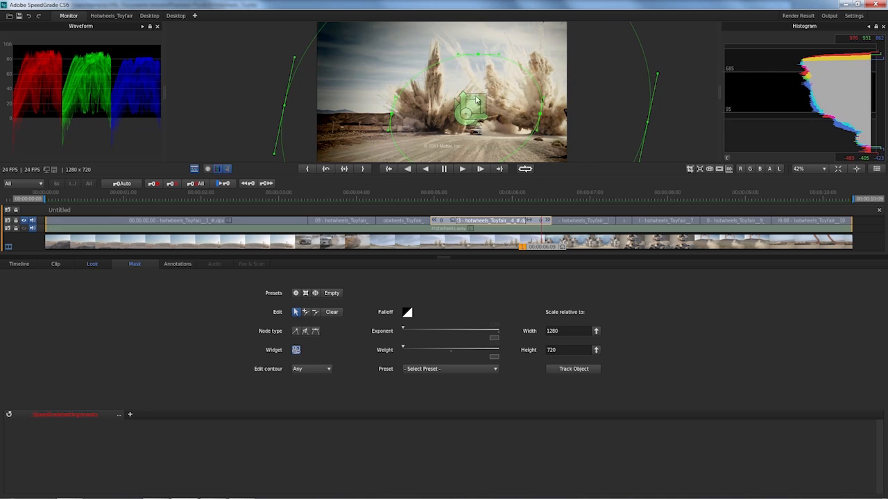
{"action": "left_click_drag", "start_coordinate": [482, 96], "coordinate": [606, 53]}
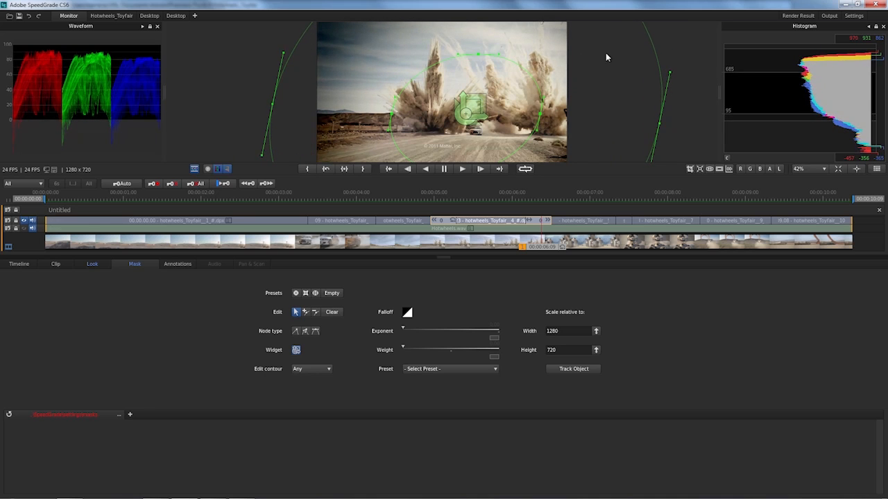
{"action": "left_click", "coordinate": [100, 263]}
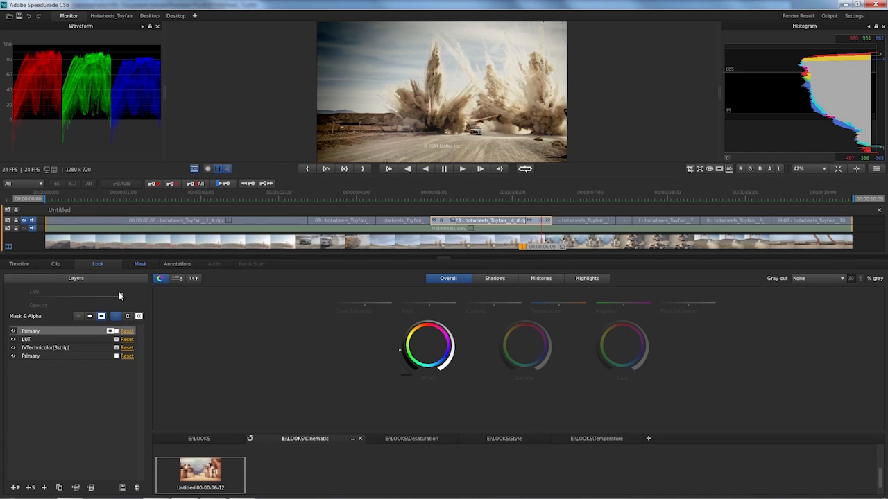
{"action": "left_click_drag", "start_coordinate": [118, 294], "coordinate": [102, 294]}
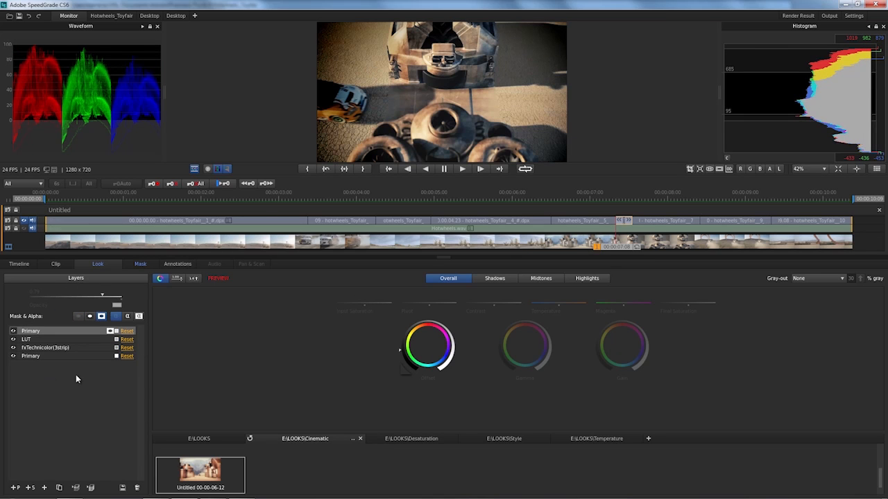
{"action": "left_click", "coordinate": [140, 264]}
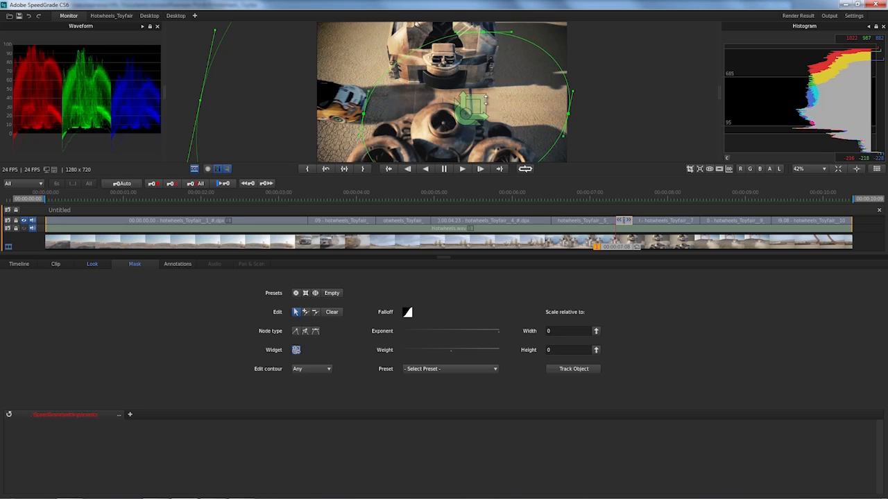
Open the output settings for the graded sequence and start creating a custom output preset
{"action": "key", "text": "o"}
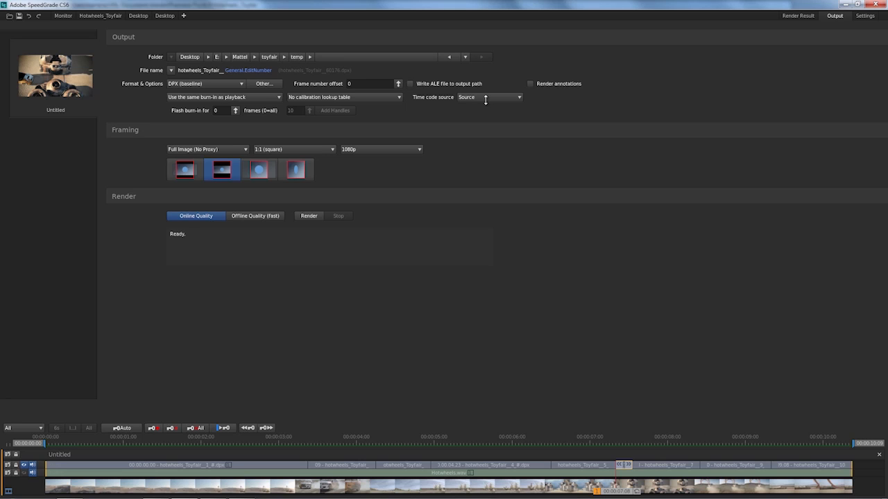
{"action": "left_click", "coordinate": [227, 83]}
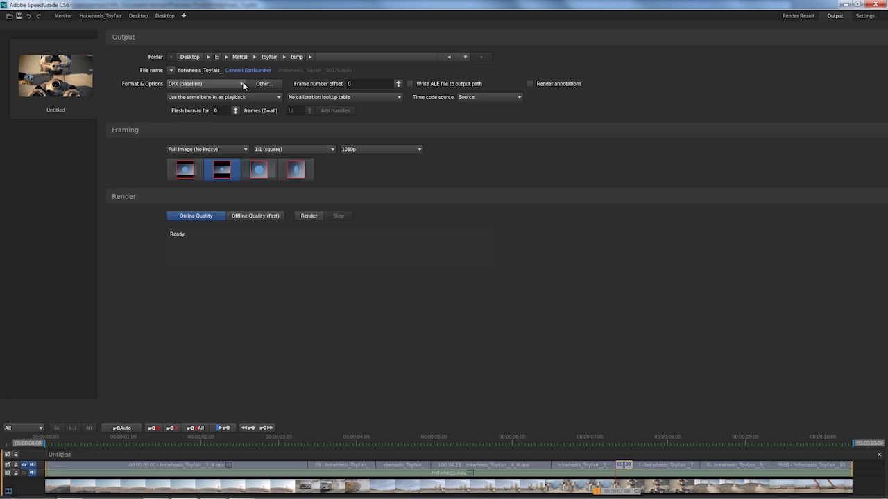
{"action": "left_click", "coordinate": [261, 83]}
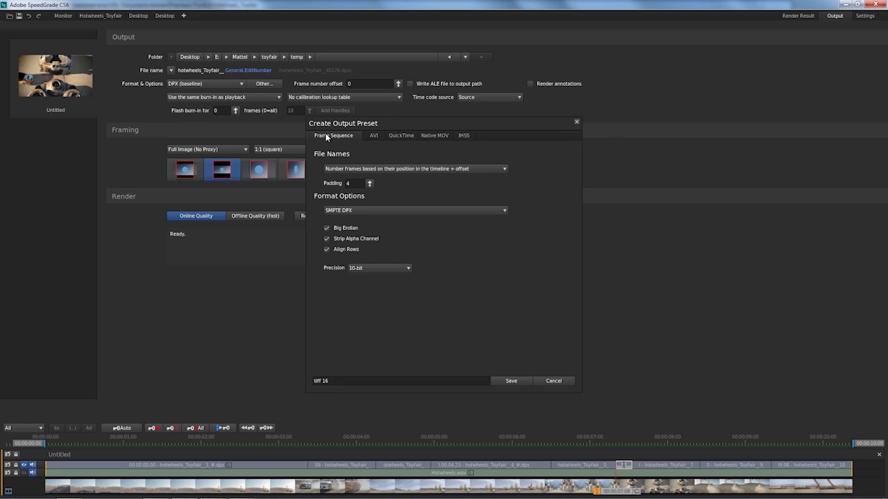
Set the preset's frame sequence format to OpenEXR and look through its compression options
{"action": "left_click", "coordinate": [418, 211]}
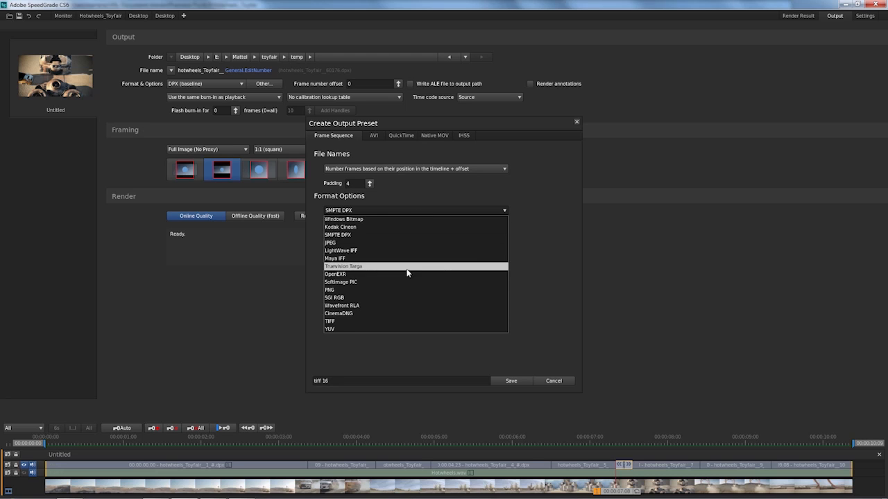
{"action": "left_click", "coordinate": [407, 274]}
{"action": "left_click", "coordinate": [393, 231]}
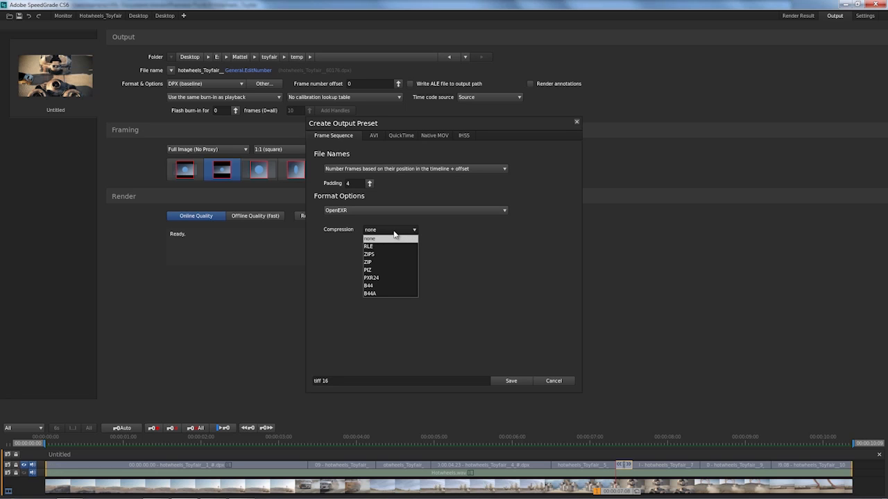
{"action": "left_click", "coordinate": [393, 234]}
Set the preset to TIFF with 16 bits per channel and save it as tiff 16, overwriting the existing profile
{"action": "left_click", "coordinate": [434, 211]}
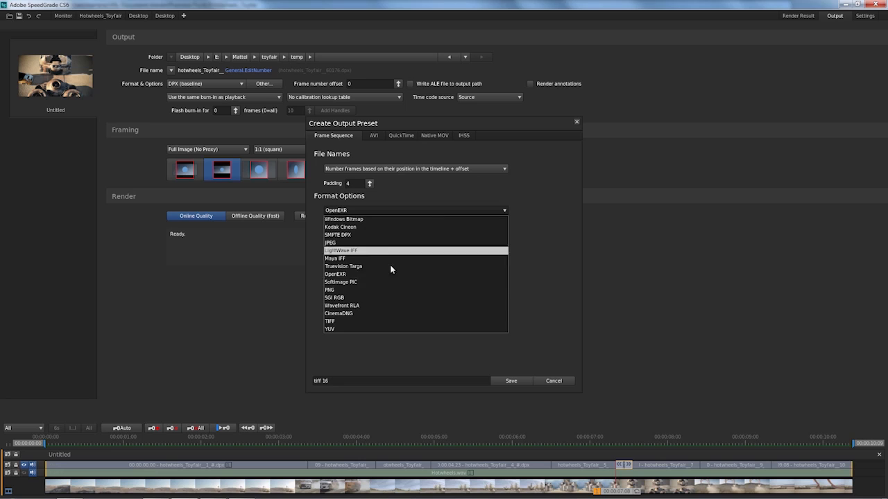
{"action": "left_click", "coordinate": [380, 322]}
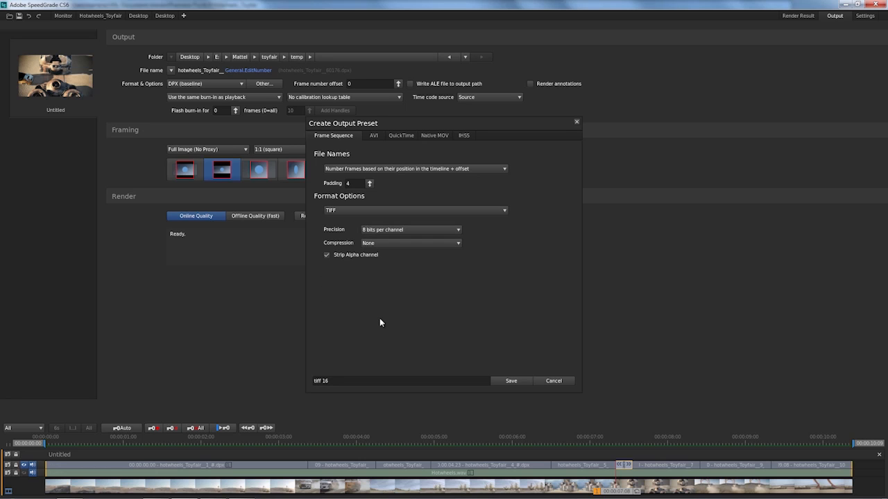
{"action": "left_click", "coordinate": [445, 231]}
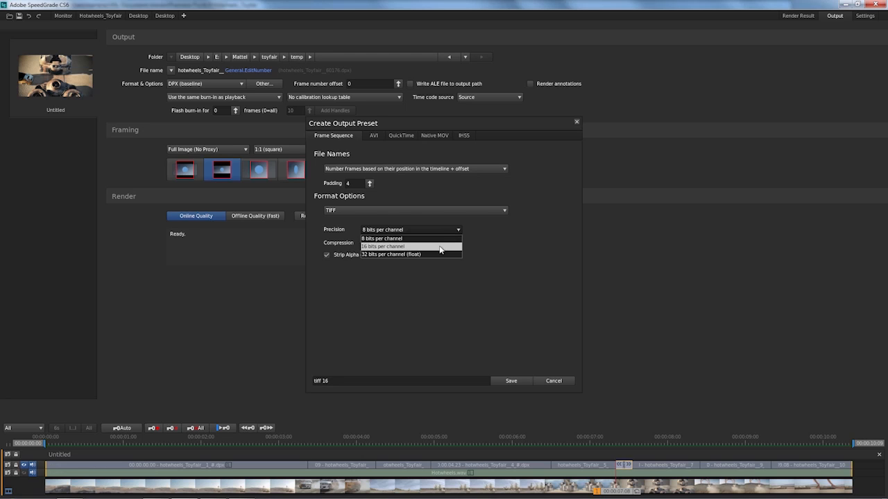
{"action": "left_click", "coordinate": [439, 246]}
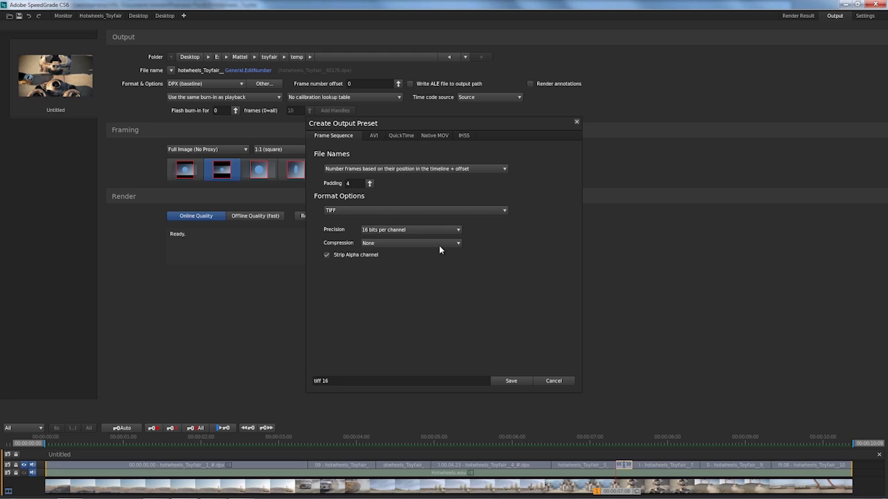
{"action": "left_click", "coordinate": [352, 380]}
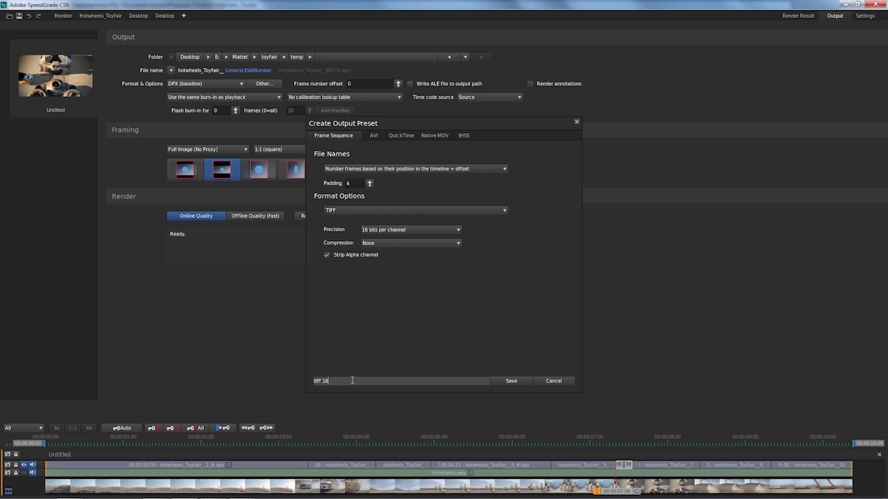
{"action": "left_click", "coordinate": [520, 382]}
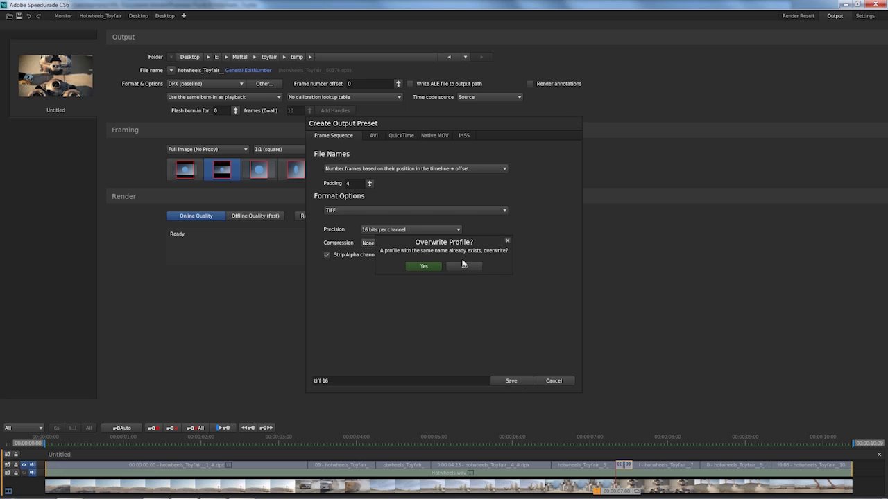
{"action": "left_click", "coordinate": [428, 266]}
Check the list of available output presets and set the render format to DPX (baseline)
{"action": "left_click", "coordinate": [222, 85]}
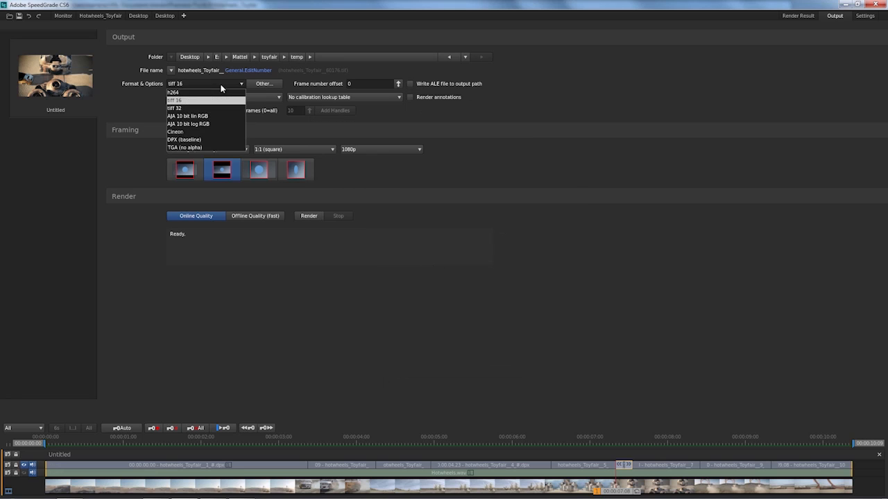
{"action": "left_click", "coordinate": [221, 86]}
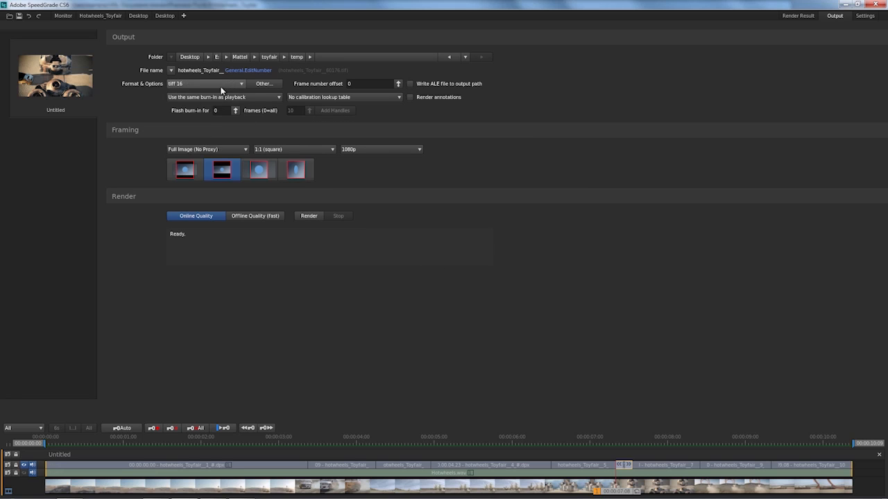
{"action": "left_click", "coordinate": [221, 84]}
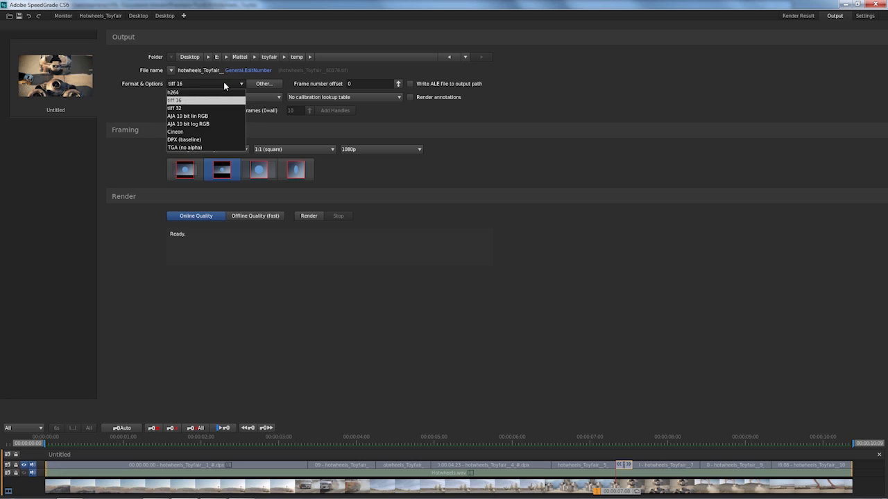
{"action": "left_click", "coordinate": [206, 140]}
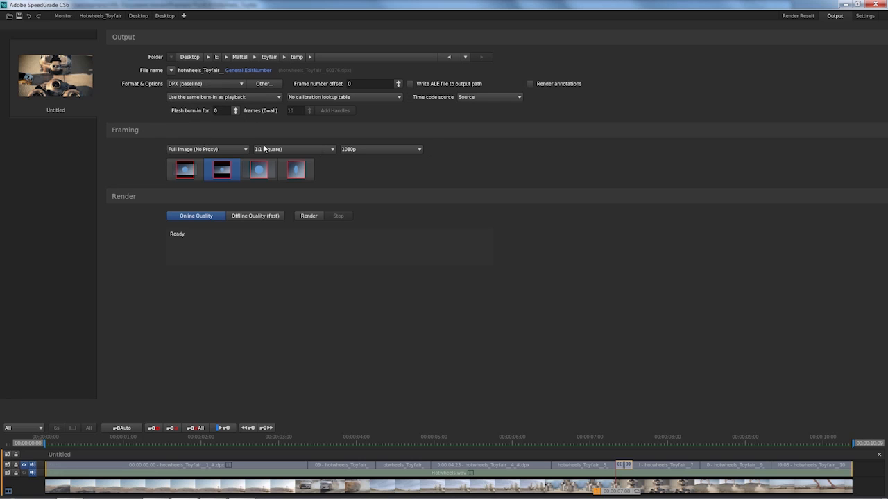
Look through the available time code sources and output resolutions for the render
{"action": "left_click", "coordinate": [476, 98]}
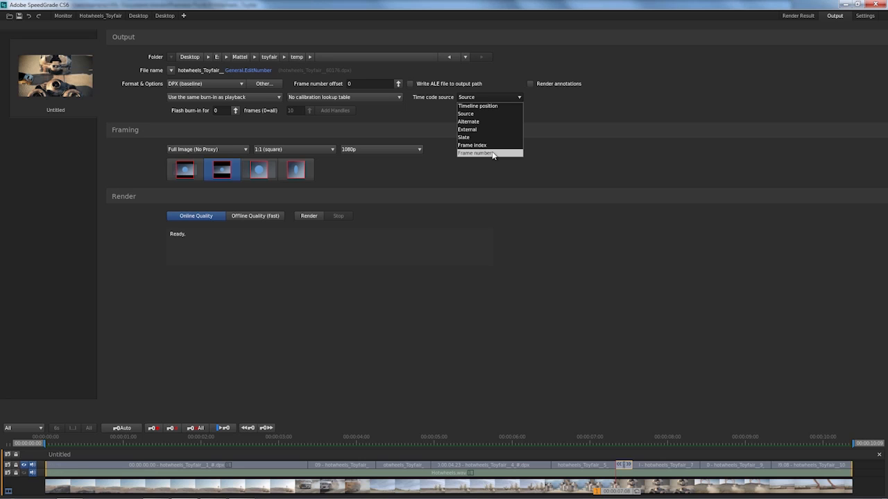
{"action": "left_click", "coordinate": [521, 98]}
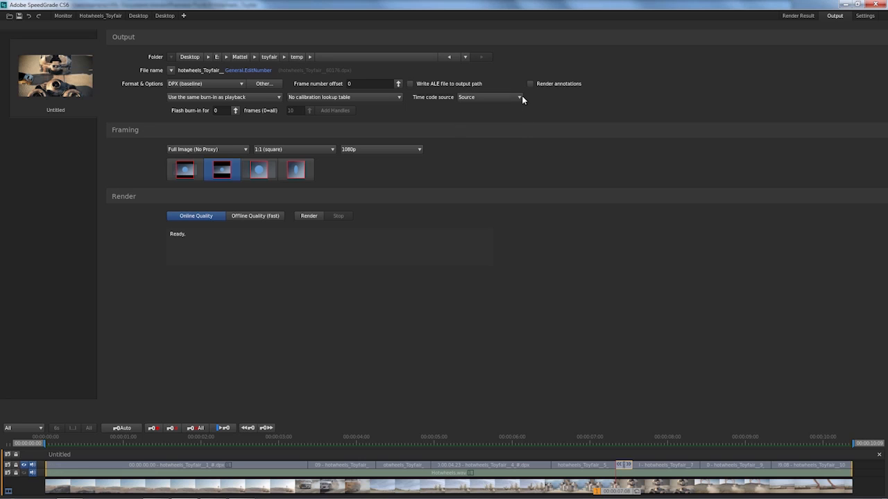
{"action": "left_click", "coordinate": [407, 150]}
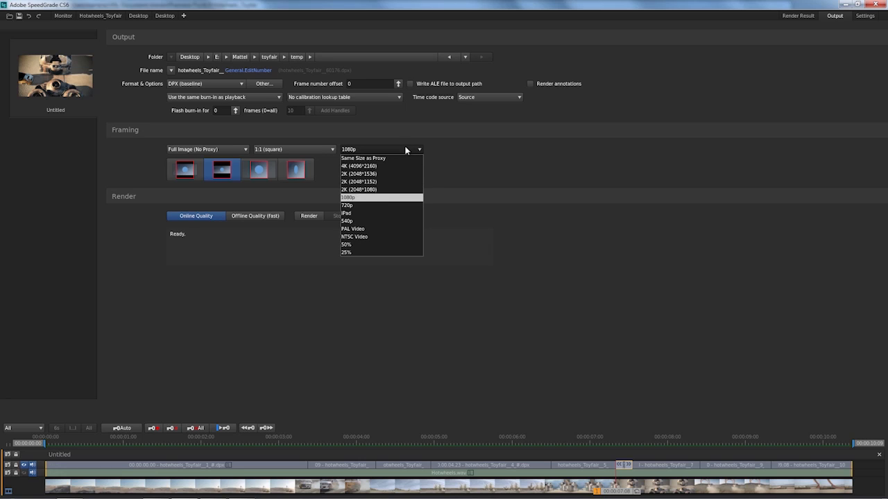
{"action": "left_click", "coordinate": [407, 149]}
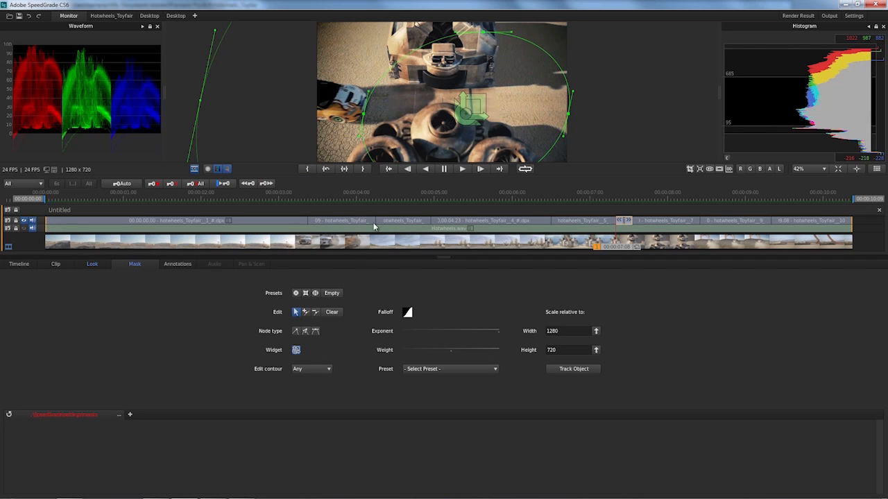
Close the Hot Wheels timeline and load the A006_C004_0101EH DPX sequence from the Wrestler folder for viewing in the monitor
{"action": "left_click", "coordinate": [879, 211]}
{"action": "key", "text": "Return"}
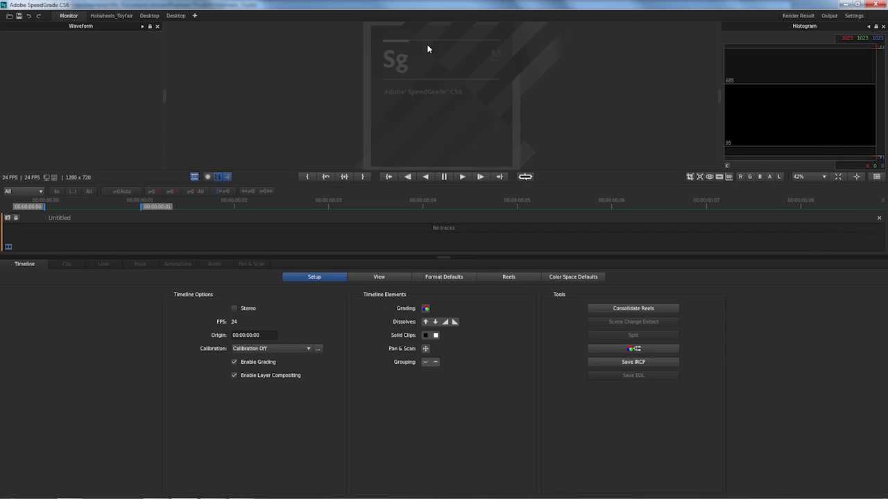
{"action": "left_click", "coordinate": [60, 165]}
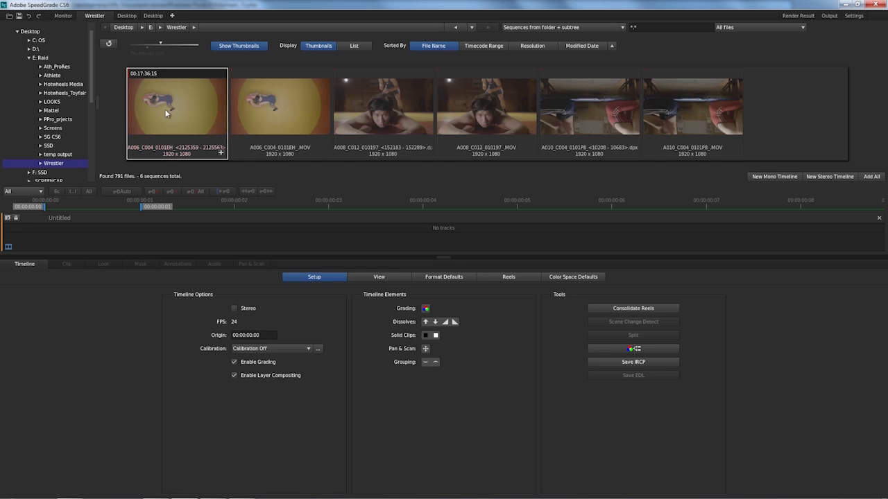
{"action": "double_click", "coordinate": [172, 104]}
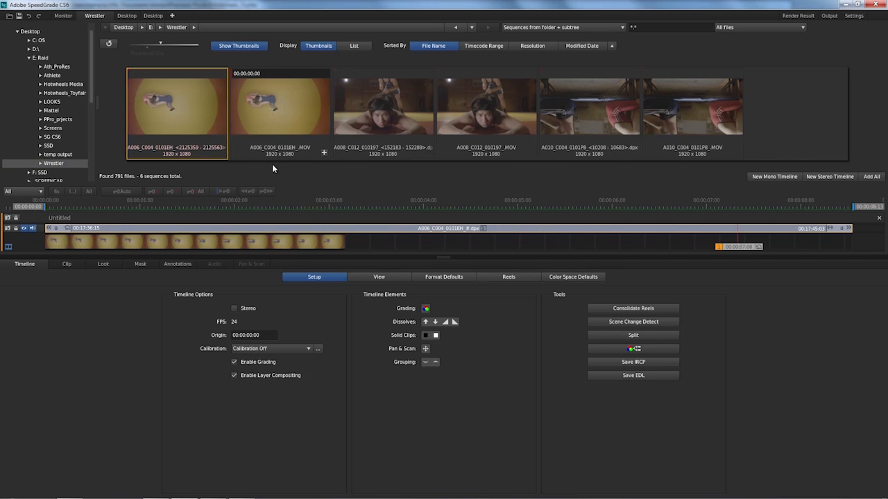
{"action": "key", "text": "d"}
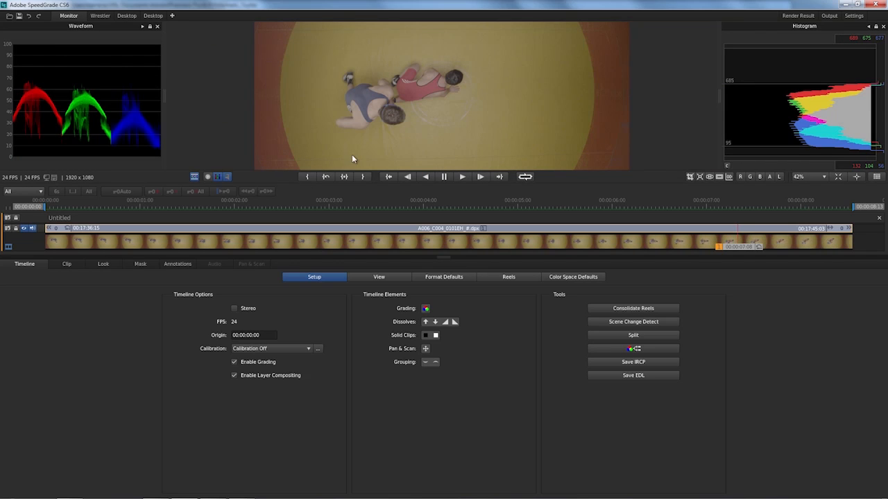
Add a LUT layer above the clip's Primary layer and lower its opacity to about half
{"action": "left_click", "coordinate": [104, 263]}
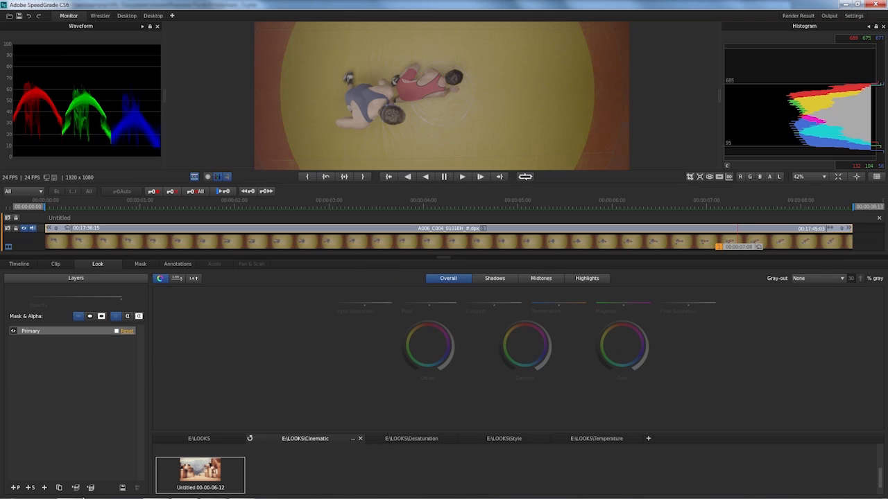
{"action": "left_click", "coordinate": [44, 489]}
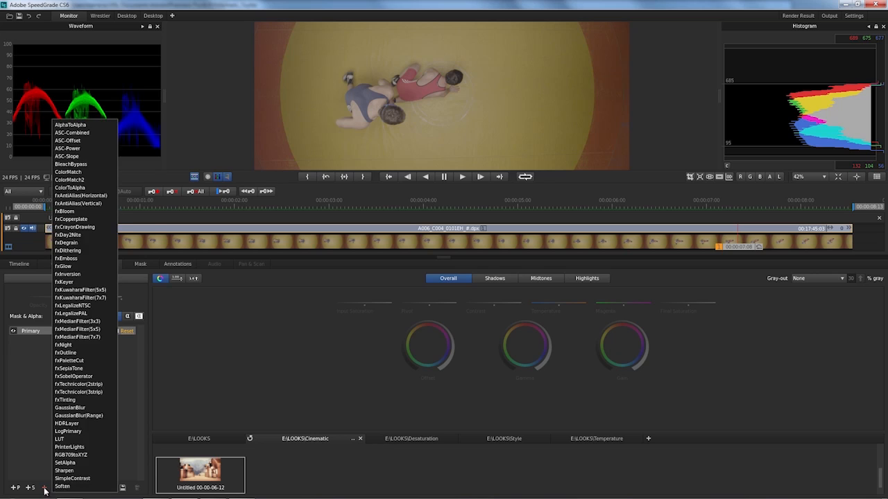
{"action": "left_click", "coordinate": [77, 440]}
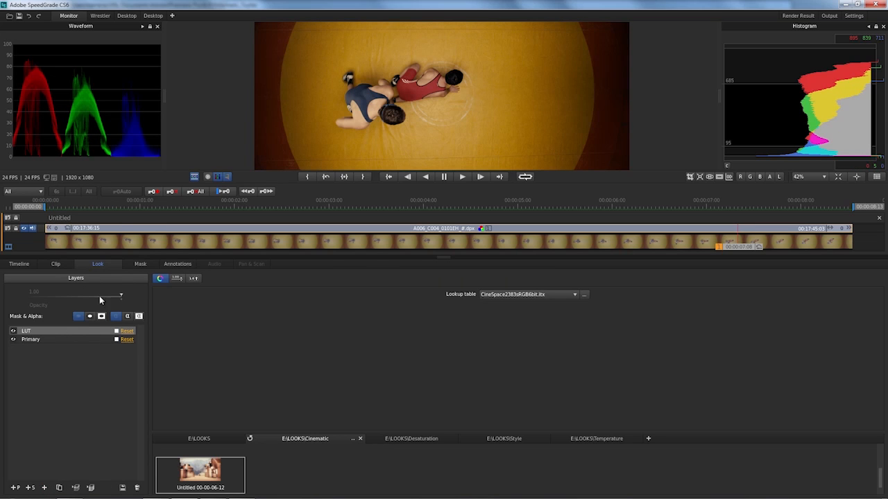
{"action": "left_click_drag", "start_coordinate": [120, 296], "coordinate": [78, 297]}
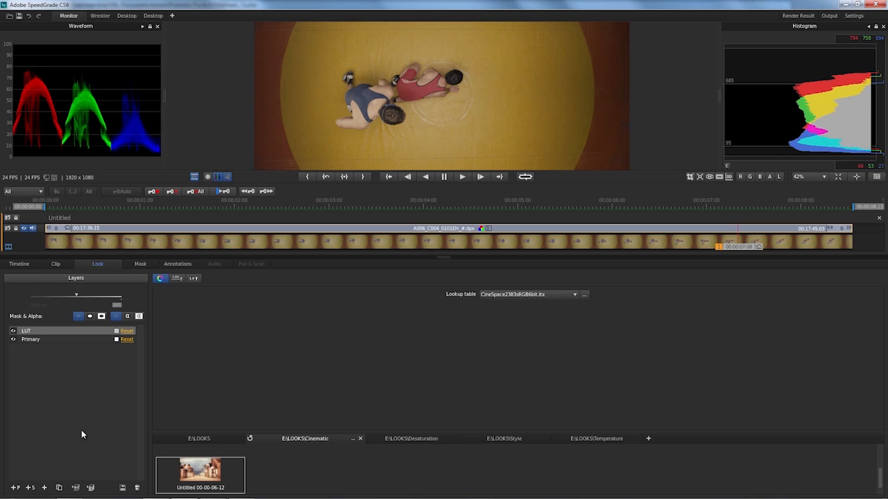
Add an fxTechnicolor(2strip) layer above the LUT and reduce its opacity to slightly over half
{"action": "left_click", "coordinate": [44, 489]}
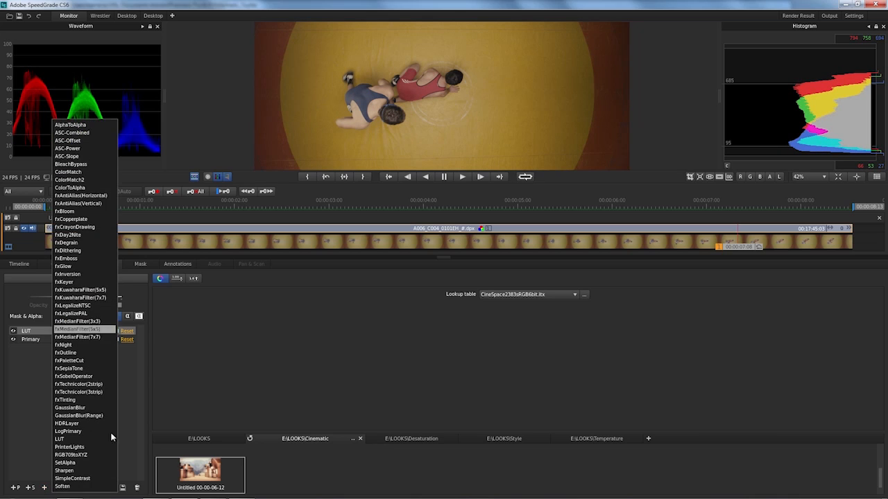
{"action": "left_click", "coordinate": [105, 385]}
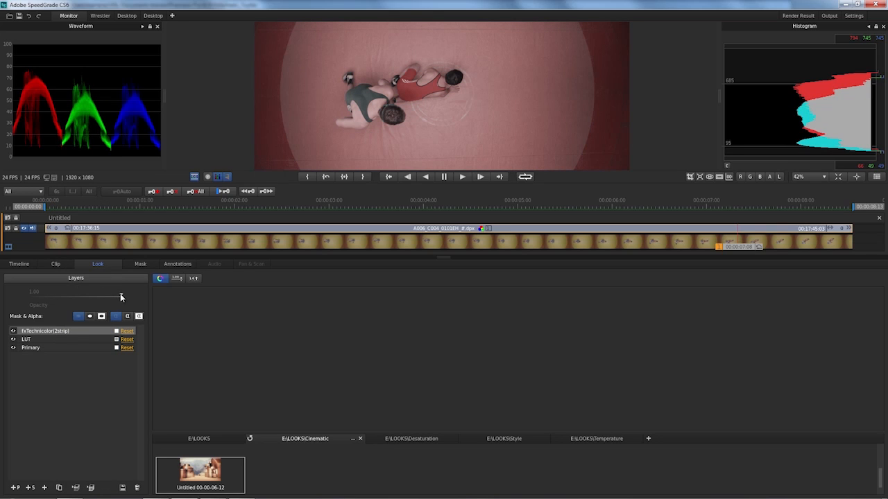
{"action": "left_click_drag", "start_coordinate": [121, 295], "coordinate": [87, 296]}
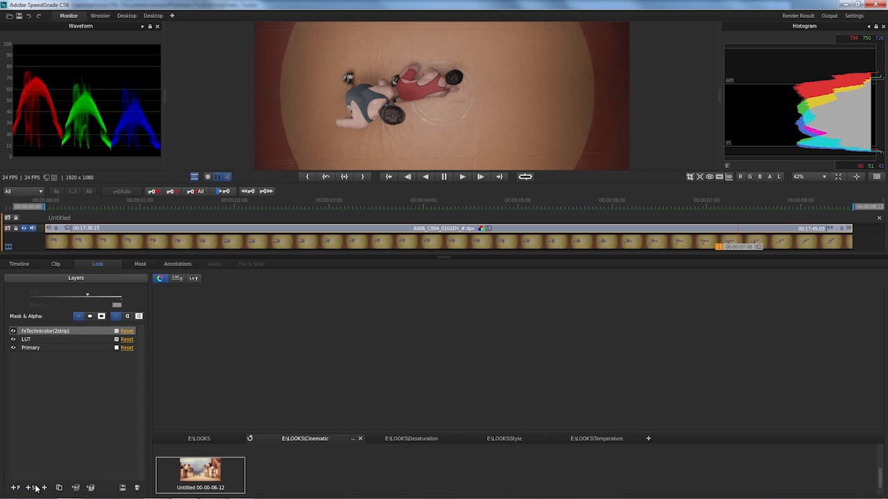
Add a Secondary layer and key the blue singlet with the blue preset, refining the color ranges in Color/Gray gray-out
{"action": "left_click", "coordinate": [32, 488]}
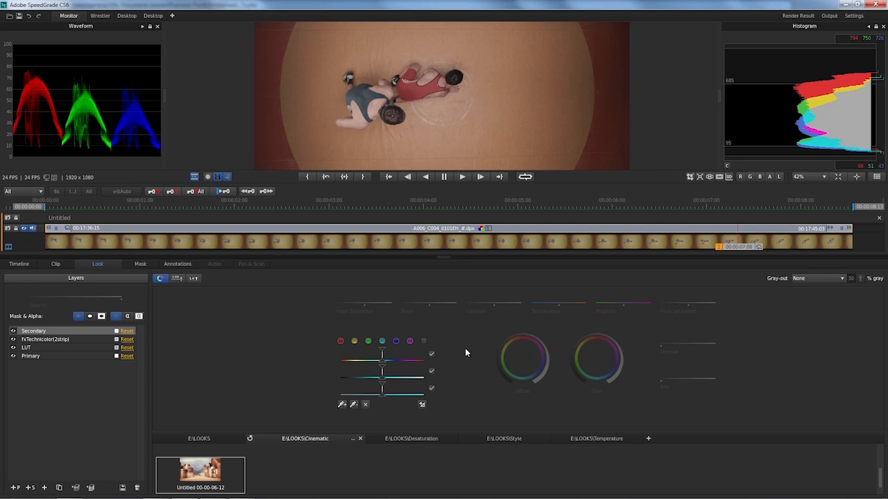
{"action": "left_click", "coordinate": [396, 342]}
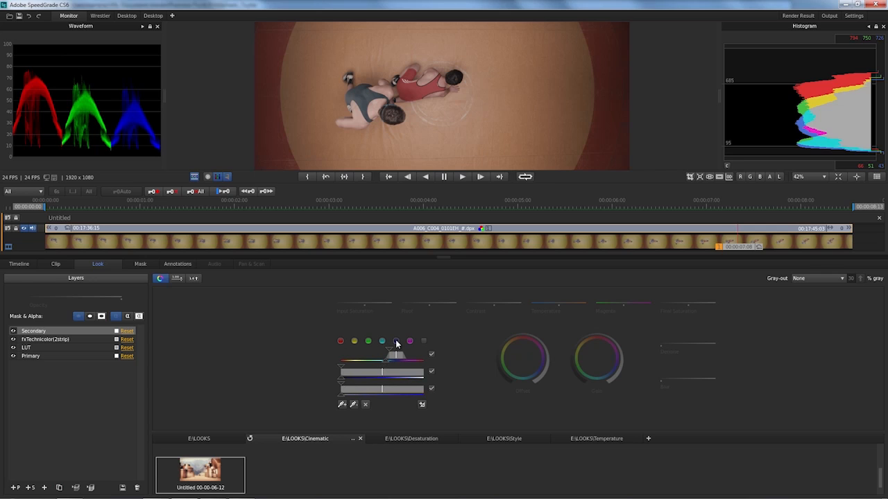
{"action": "left_click", "coordinate": [817, 277]}
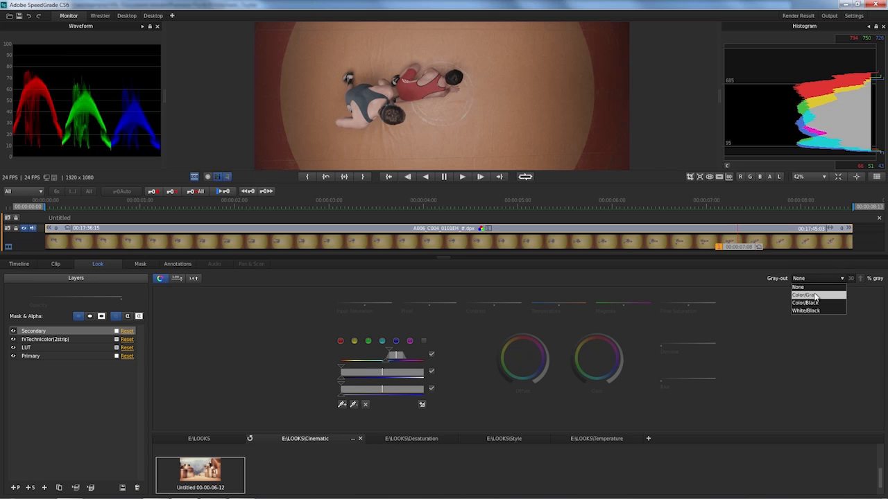
{"action": "left_click", "coordinate": [816, 295]}
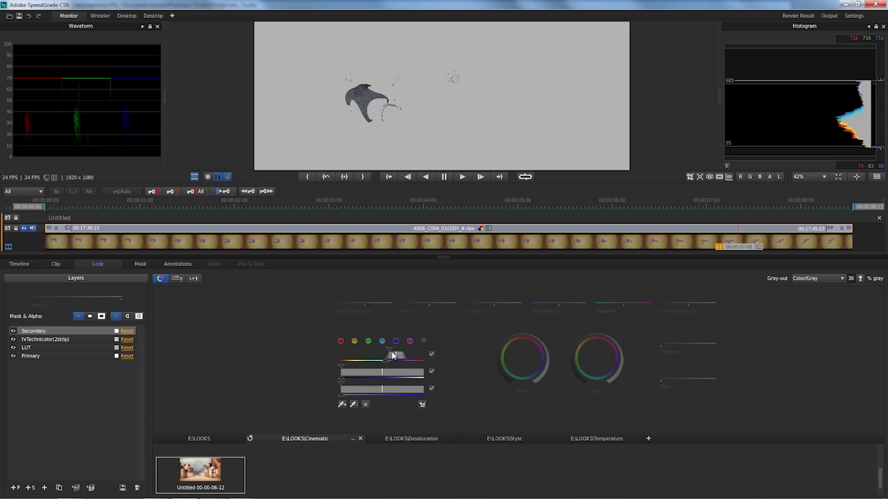
{"action": "mouse_move", "coordinate": [393, 357]}
{"action": "left_mouse_down"}
{"action": "mouse_move", "coordinate": [348, 359]}
{"action": "mouse_move", "coordinate": [403, 357]}
{"action": "mouse_move", "coordinate": [394, 356]}
{"action": "left_mouse_up"}
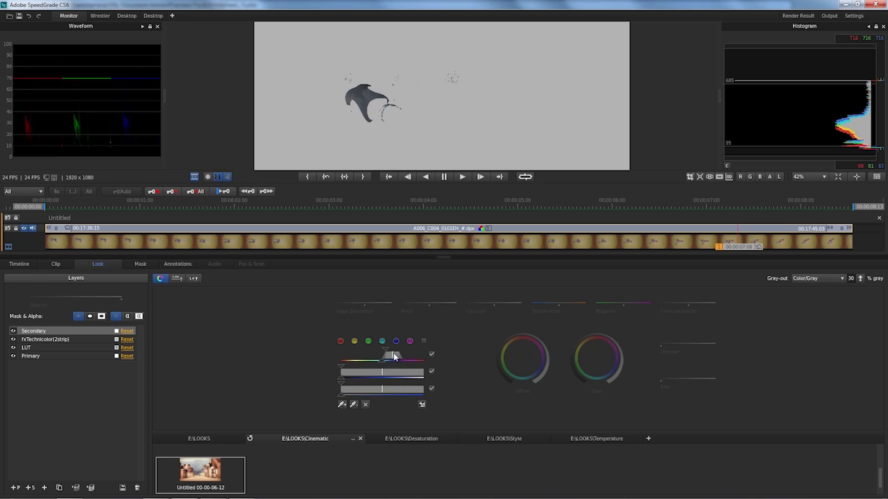
{"action": "mouse_move", "coordinate": [339, 370]}
{"action": "left_mouse_down"}
{"action": "mouse_move", "coordinate": [397, 373]}
{"action": "mouse_move", "coordinate": [382, 373]}
{"action": "mouse_move", "coordinate": [374, 394]}
{"action": "mouse_move", "coordinate": [311, 385]}
{"action": "mouse_move", "coordinate": [371, 387]}
{"action": "mouse_move", "coordinate": [323, 388]}
{"action": "mouse_move", "coordinate": [333, 394]}
{"action": "mouse_move", "coordinate": [319, 396]}
{"action": "left_mouse_up"}
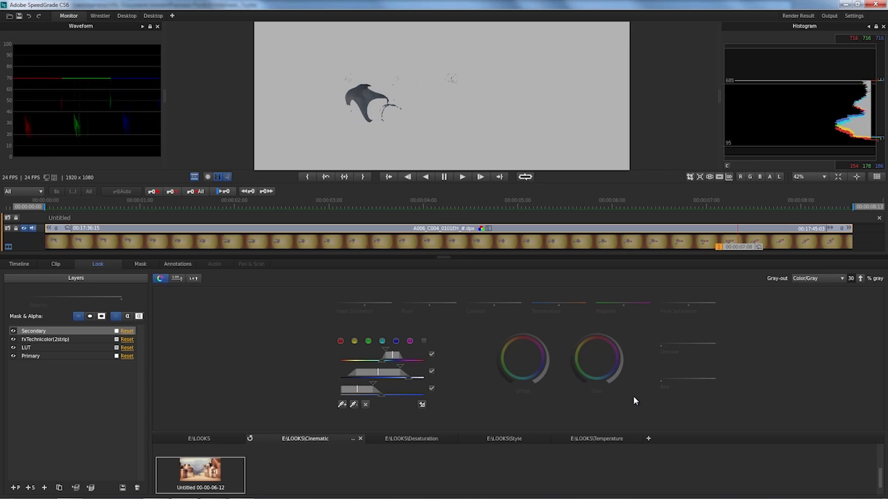
Clean up the singlet key with maximum denoise and a blur of about 4.5, and set gray-out back to None
{"action": "key", "text": "plus"}
{"action": "key", "text": "plus"}
{"action": "key", "text": "plus"}
{"action": "key", "text": "plus"}
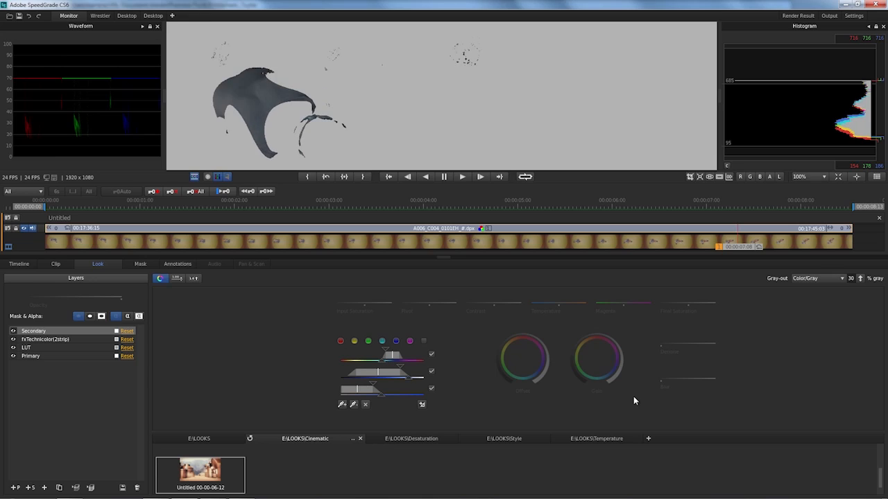
{"action": "key", "text": "minus"}
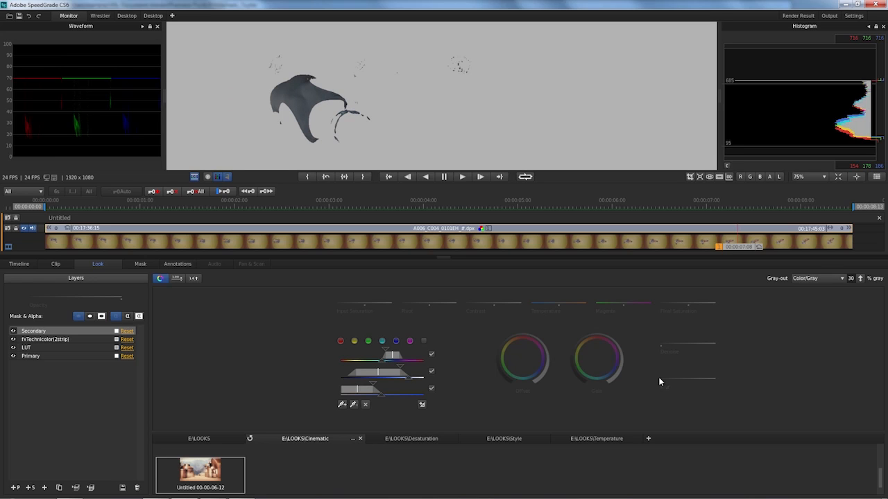
{"action": "mouse_move", "coordinate": [662, 377]}
{"action": "left_click_drag", "start_coordinate": [662, 377], "coordinate": [666, 377]}
{"action": "mouse_move", "coordinate": [674, 378]}
{"action": "left_mouse_down"}
{"action": "mouse_move", "coordinate": [690, 379]}
{"action": "mouse_move", "coordinate": [663, 379]}
{"action": "mouse_move", "coordinate": [681, 378]}
{"action": "left_mouse_up"}
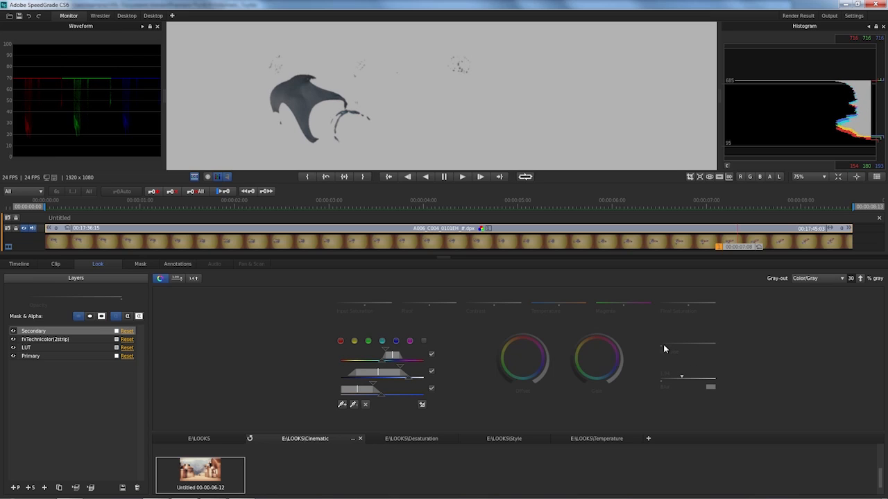
{"action": "left_click_drag", "start_coordinate": [664, 345], "coordinate": [715, 343]}
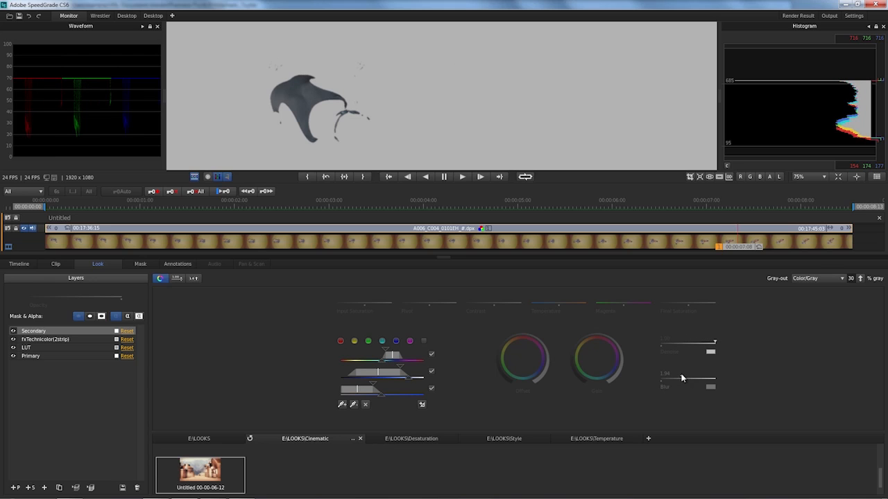
{"action": "left_click_drag", "start_coordinate": [682, 378], "coordinate": [710, 378]}
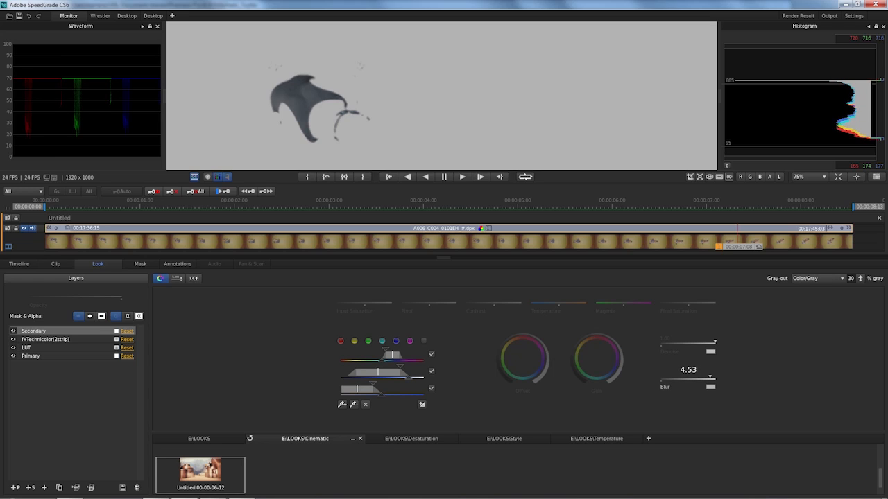
{"action": "left_click", "coordinate": [812, 277]}
{"action": "left_click", "coordinate": [810, 286]}
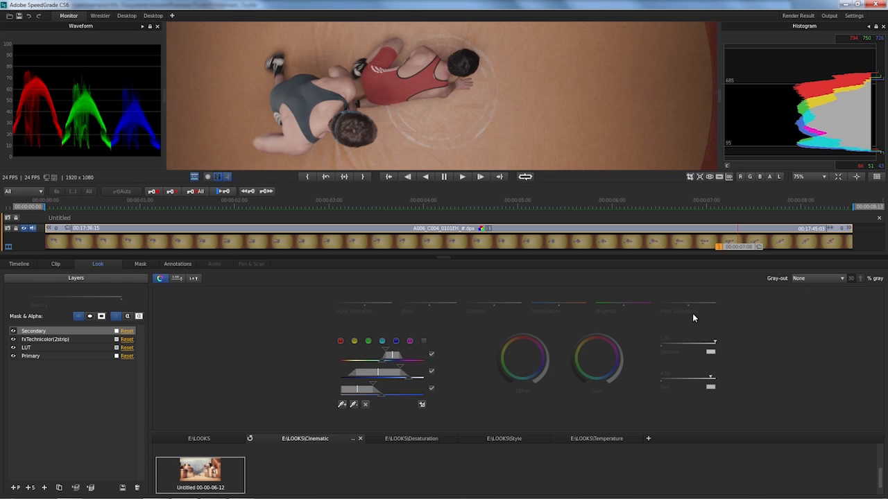
Try a temperature of -0.58 on the keyed singlet, view the full frame, and reset the temperature
{"action": "left_click_drag", "start_coordinate": [563, 302], "coordinate": [551, 302]}
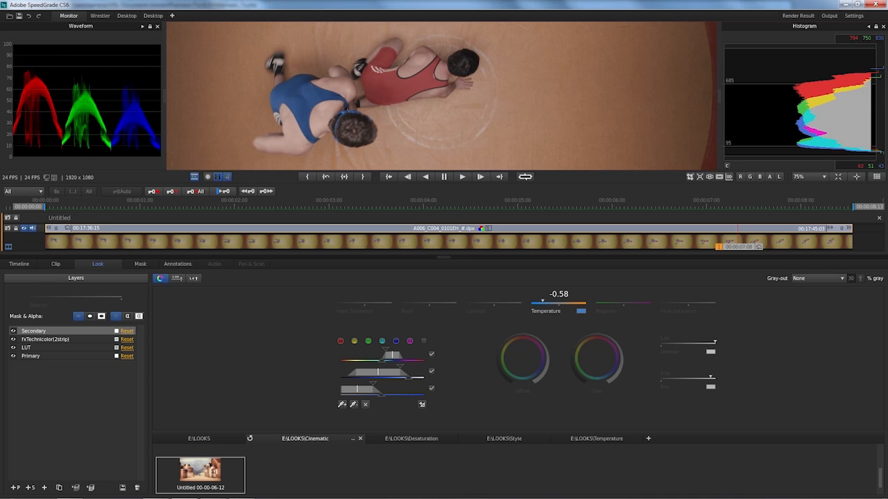
{"action": "key", "text": "ctrl+Home"}
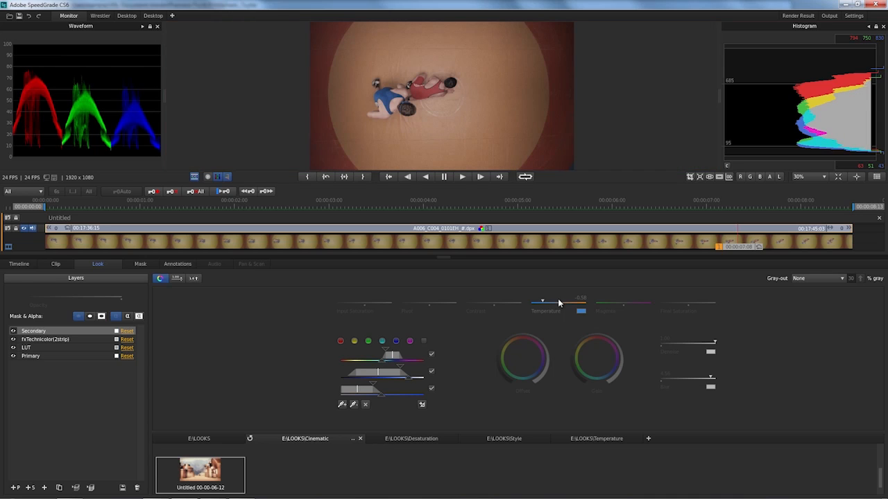
{"action": "left_click", "coordinate": [581, 311]}
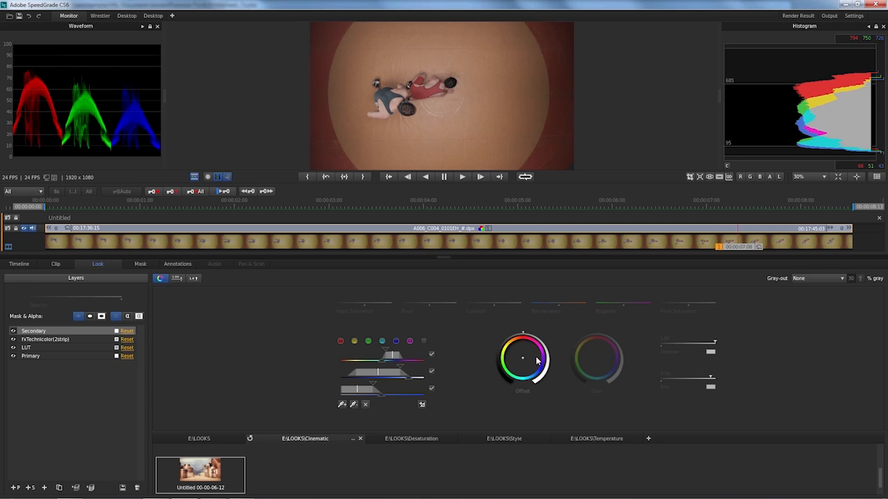
Shift the Offset color of the keyed singlet through green to a deeper blue
{"action": "left_click_drag", "start_coordinate": [536, 358], "coordinate": [535, 358]}
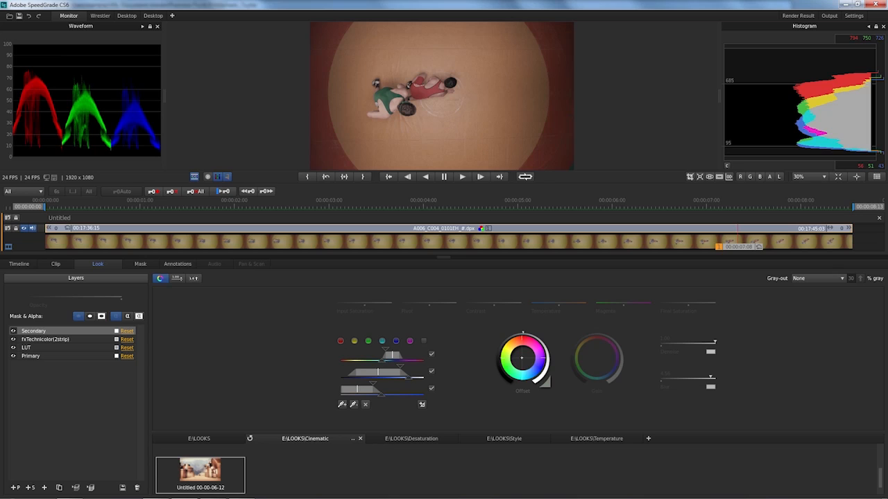
{"action": "left_click_drag", "start_coordinate": [536, 358], "coordinate": [524, 358]}
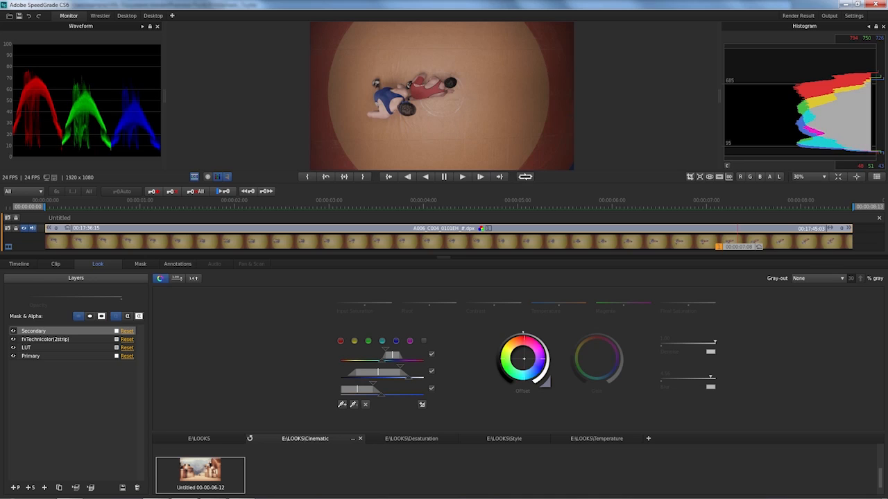